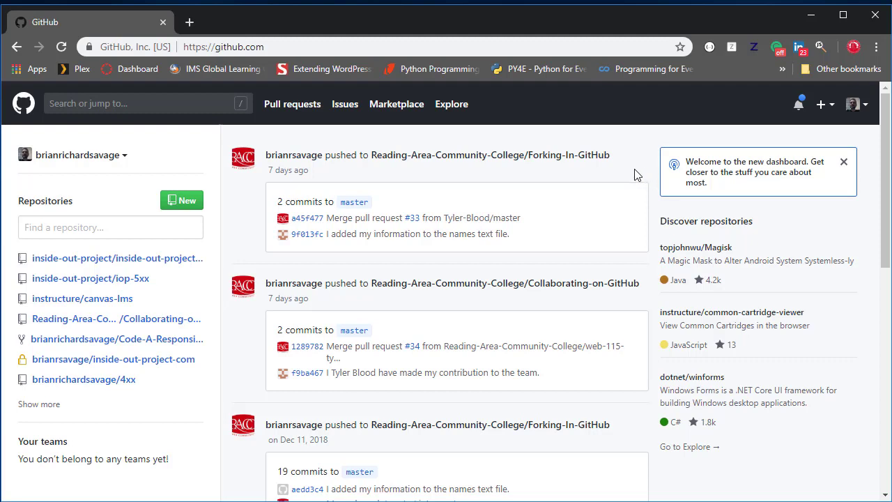
# - Start a new repository under the personal account and name it iop-xxx
pyautogui.click(825, 106)
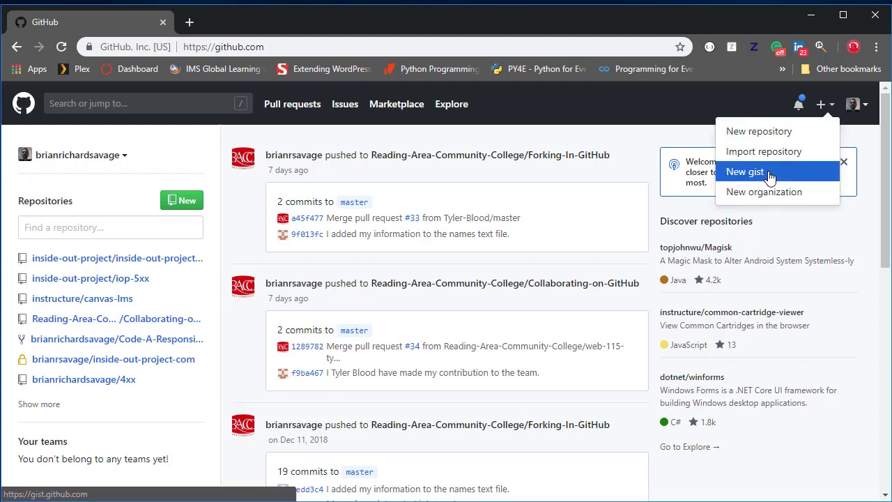
pyautogui.click(778, 139)
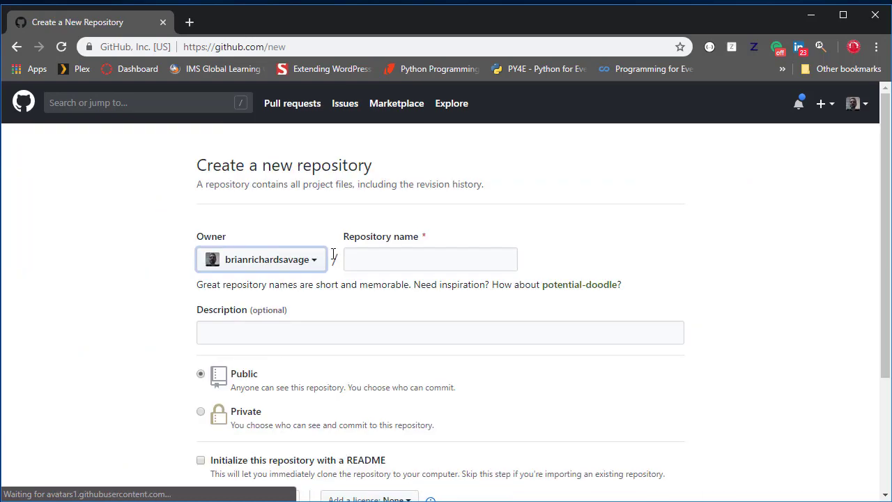
pyautogui.click(317, 264)
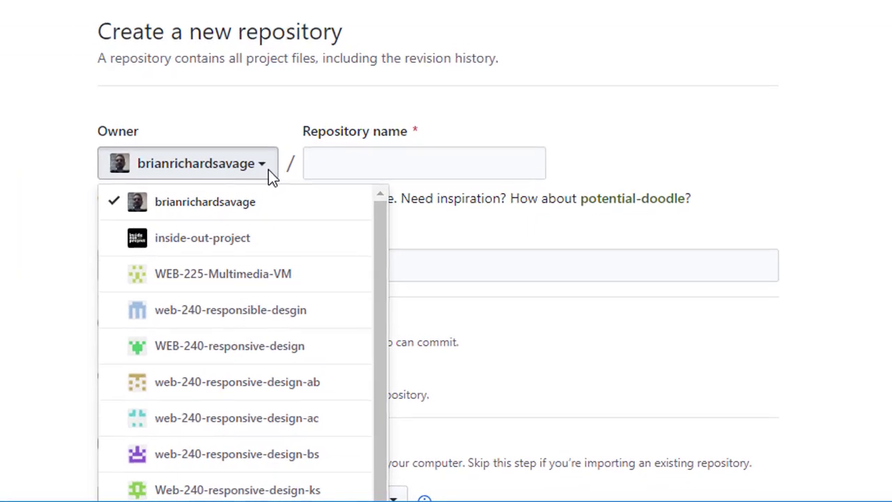
pyautogui.click(270, 170)
pyautogui.click(336, 162)
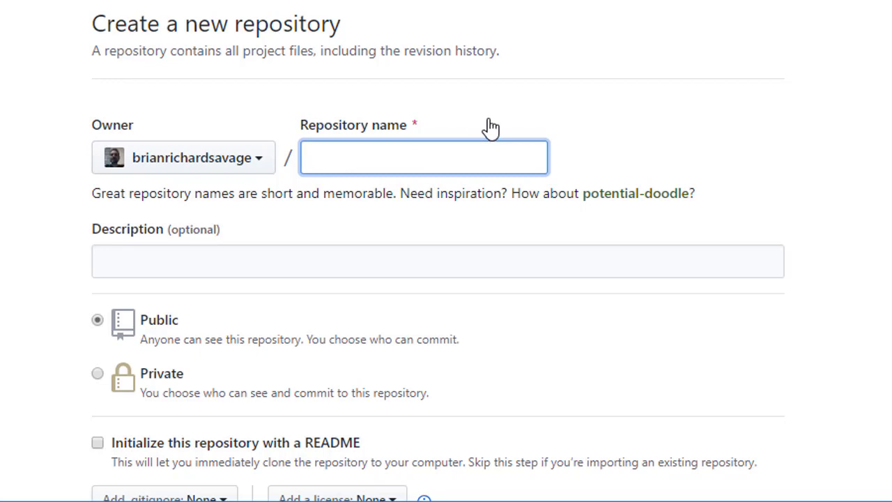
pyautogui.write('iop-xxx')
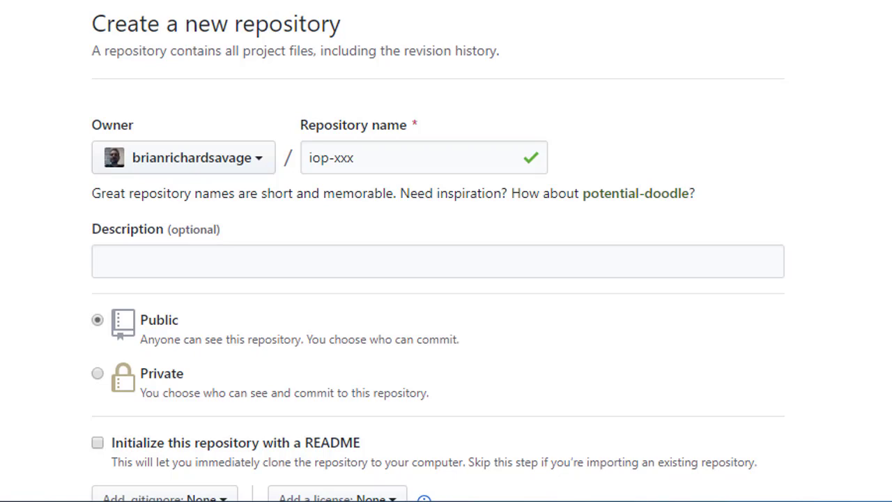
# - Fill in the repository description with "WEB-{Course_Number} {Course_Name} inside out project iop-{Step_Number}"
pyautogui.click(298, 274)
pyautogui.write('WEB-{Course_Number} {Course_Name} inside out project iop-{Step_Number}')
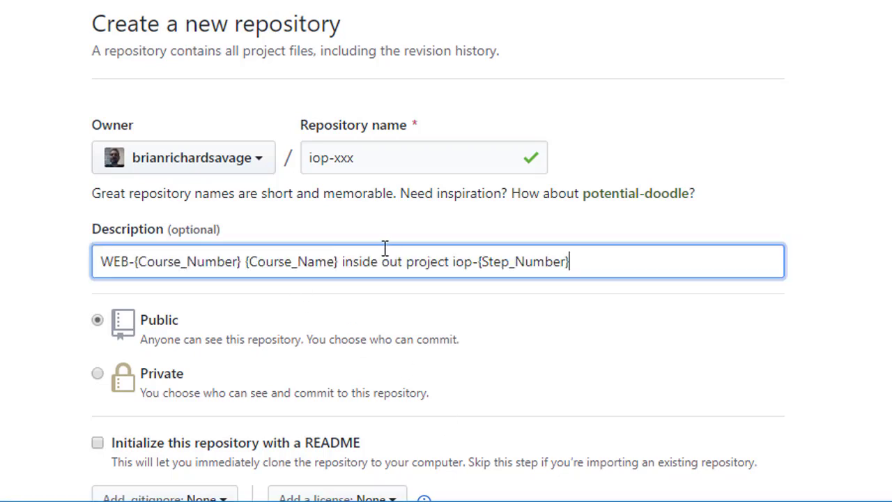
pyautogui.click(118, 269)
pyautogui.moveTo(134, 265); pyautogui.dragTo(243, 264)
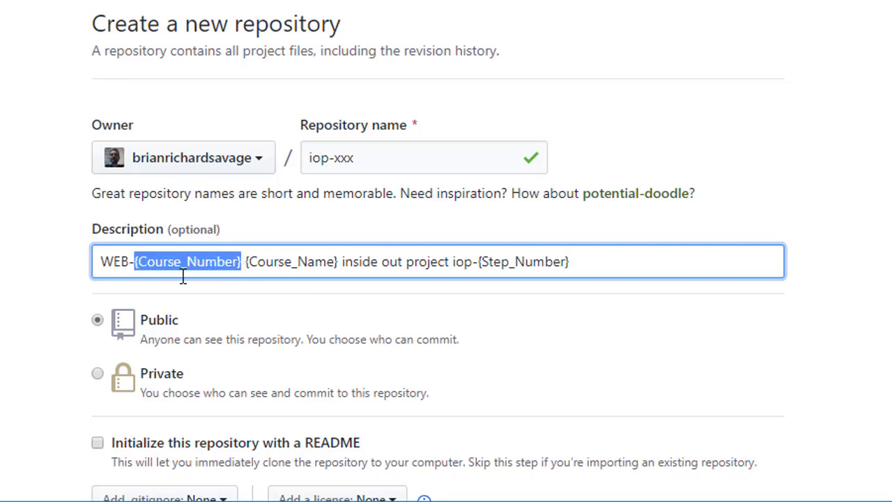
pyautogui.click(273, 264)
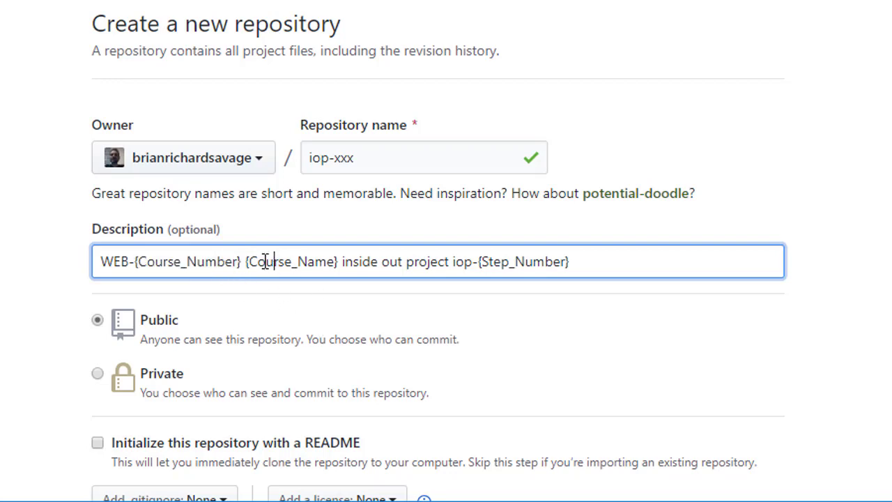
pyautogui.moveTo(246, 263); pyautogui.dragTo(340, 267)
pyautogui.click(403, 268)
pyautogui.moveTo(480, 262); pyautogui.dragTo(572, 261)
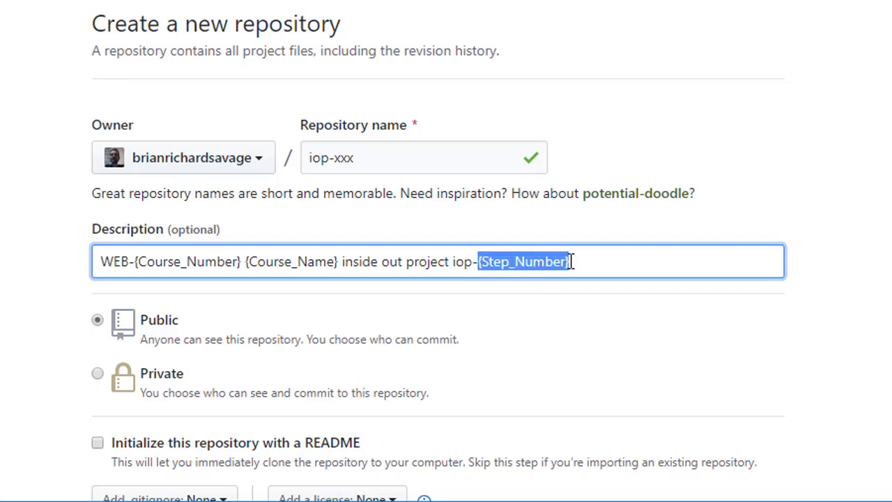
pyautogui.click(819, 260)
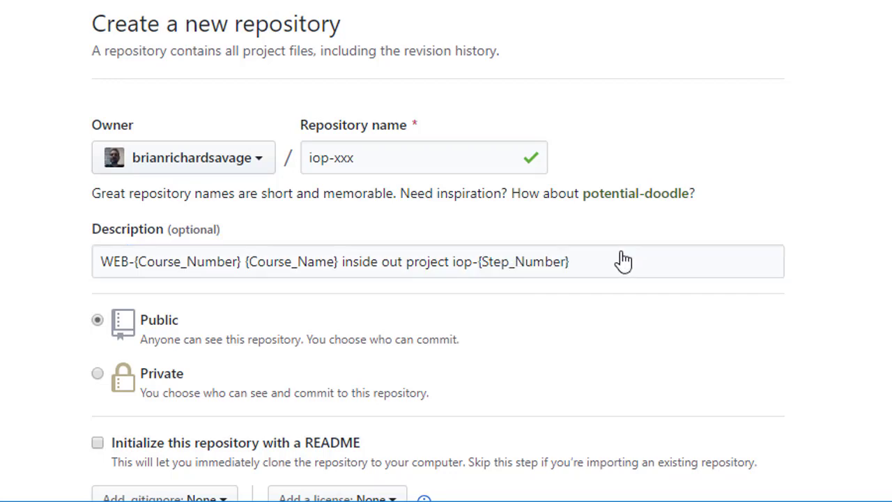
# - Set the new repository to be initialized with a README
pyautogui.scroll(-2, 558, 303)
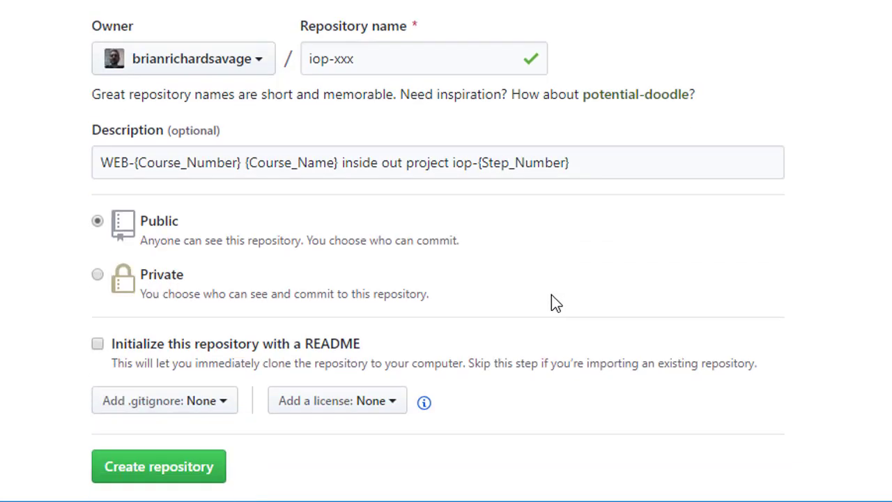
pyautogui.scroll(-2, 552, 294)
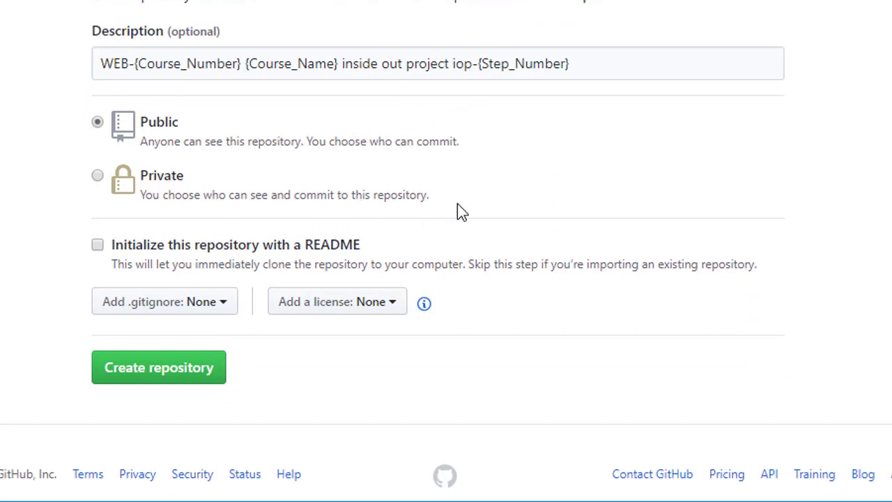
pyautogui.scroll(2, 458, 204)
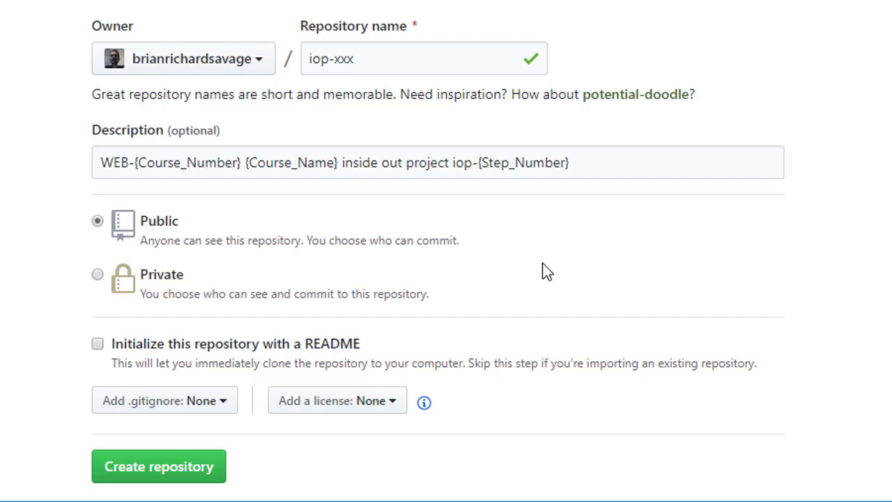
pyautogui.scroll(-2, 539, 264)
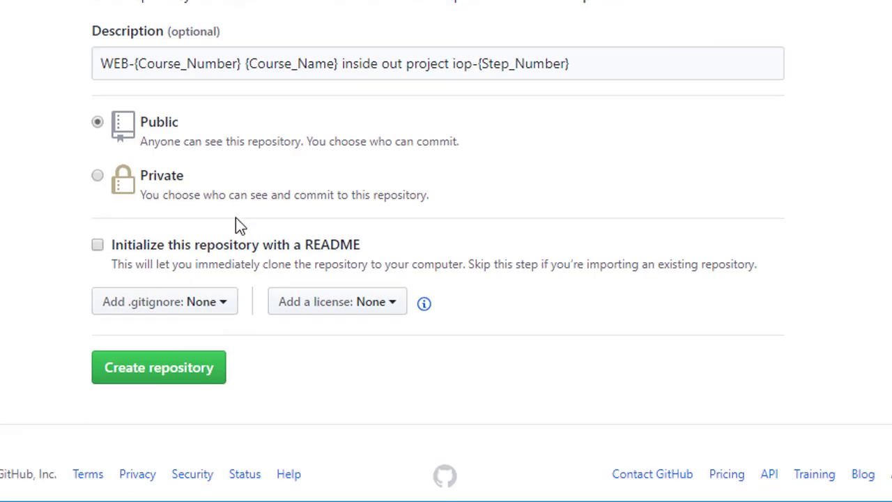
pyautogui.click(98, 246)
# - Choose the WordPress .gitignore template and create the repository
pyautogui.click(230, 311)
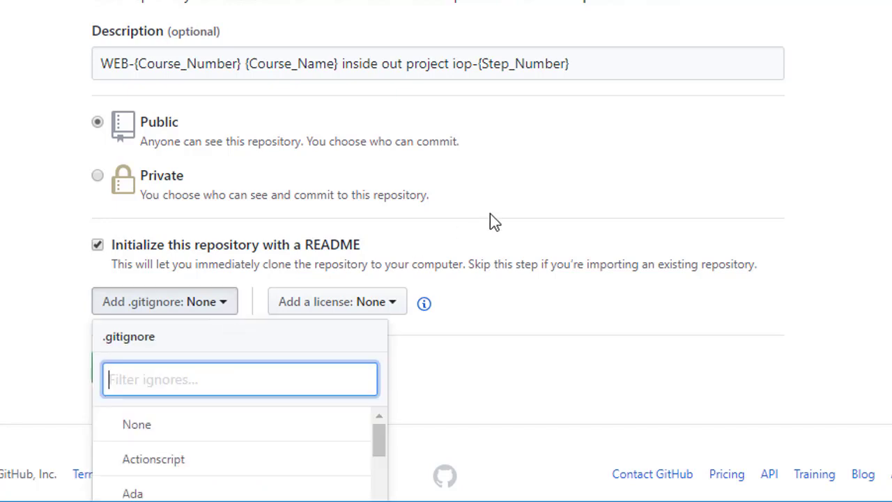
pyautogui.scroll(-4, 519, 221)
pyautogui.scroll(-1, 519, 221)
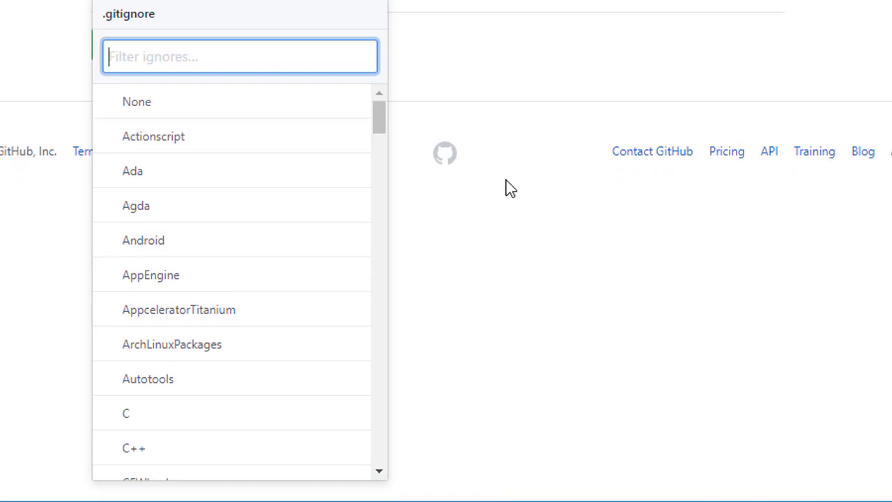
pyautogui.write('Wor')
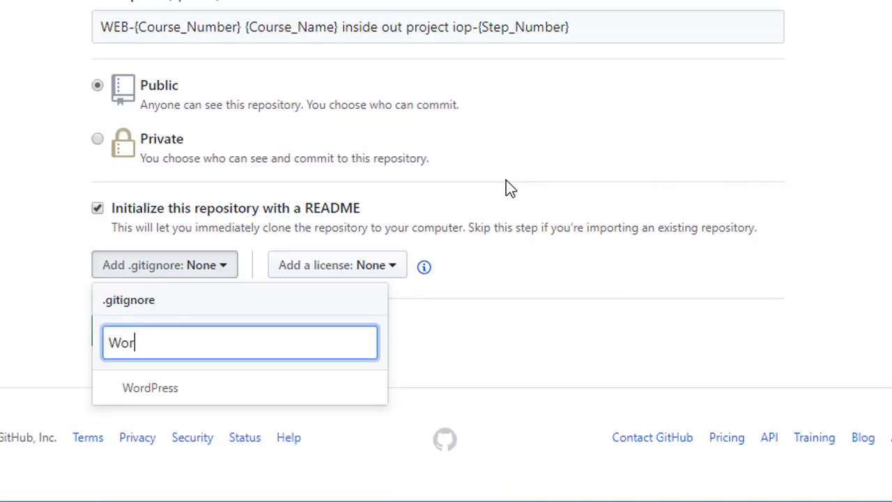
pyautogui.write('dPress')
pyautogui.click(178, 382)
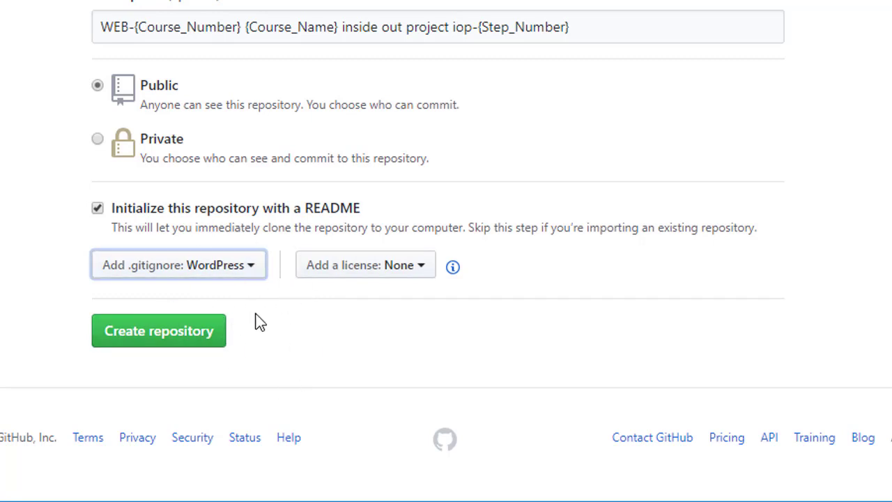
pyautogui.click(173, 349)
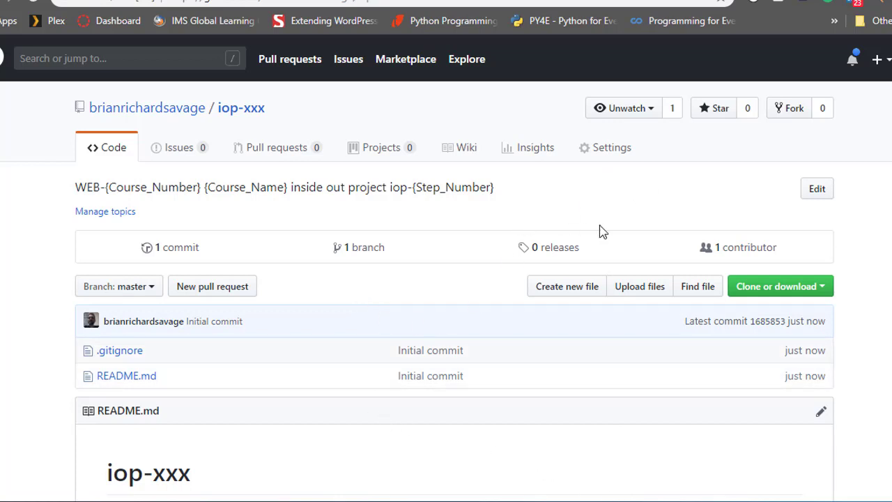
# - Open the iop-xxx repository's settings and go to the GitHub Pages section
pyautogui.click(605, 152)
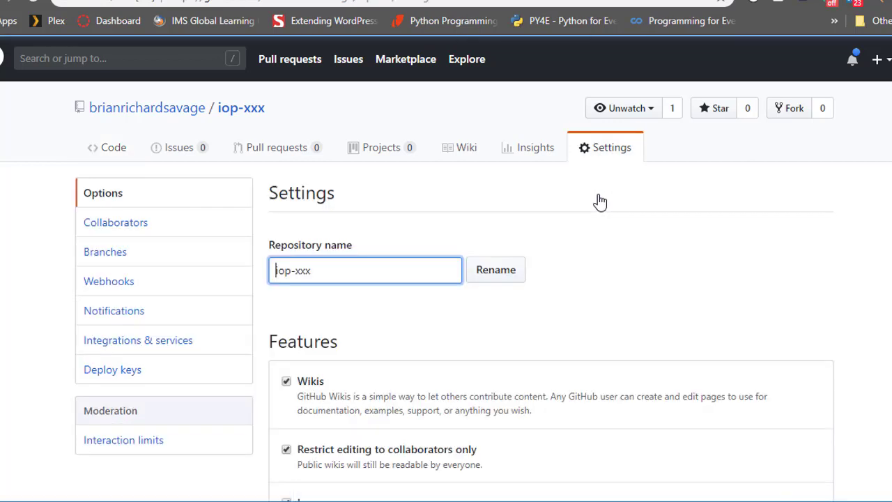
pyautogui.scroll(-2, 631, 301)
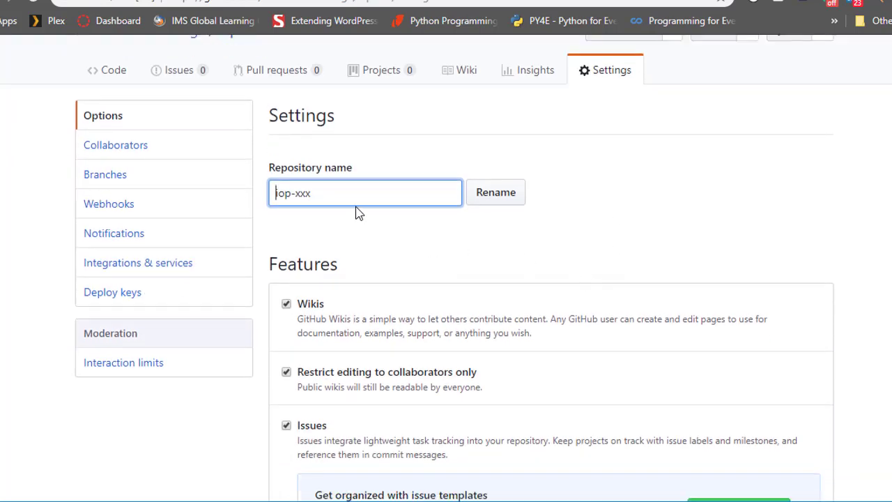
pyautogui.scroll(-2, 578, 247)
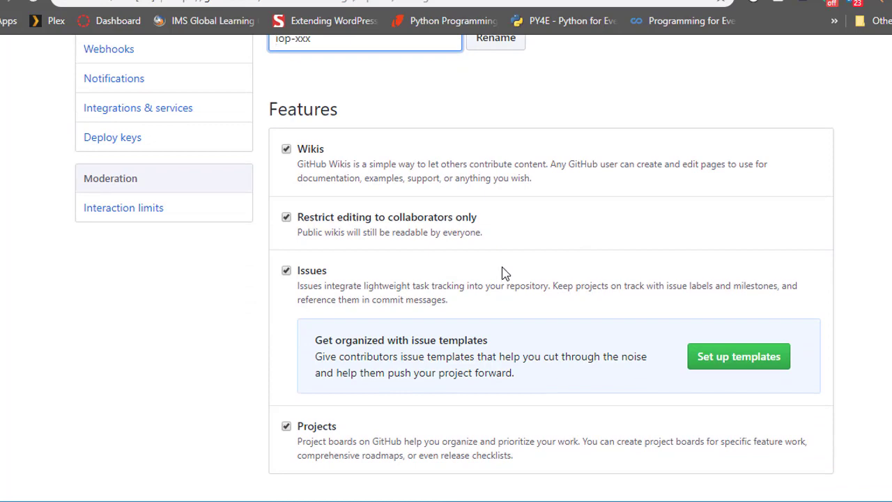
pyautogui.scroll(-3, 504, 271)
pyautogui.scroll(-5, 504, 269)
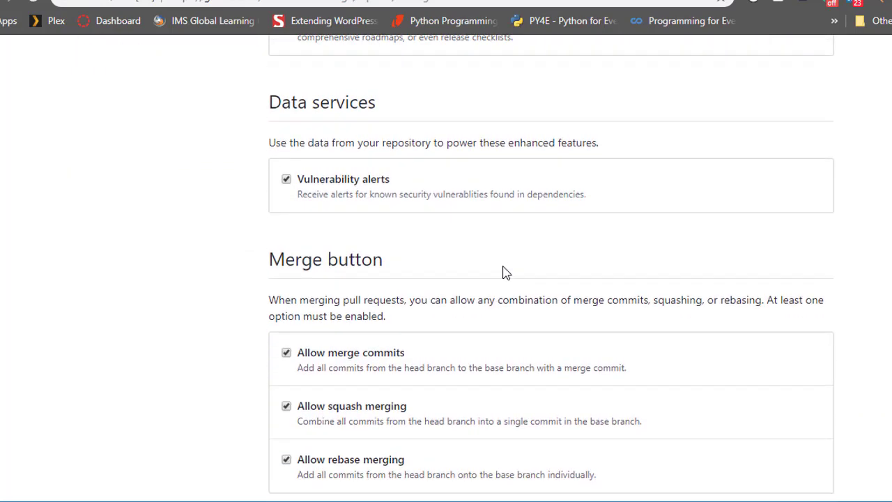
pyautogui.scroll(-3, 504, 271)
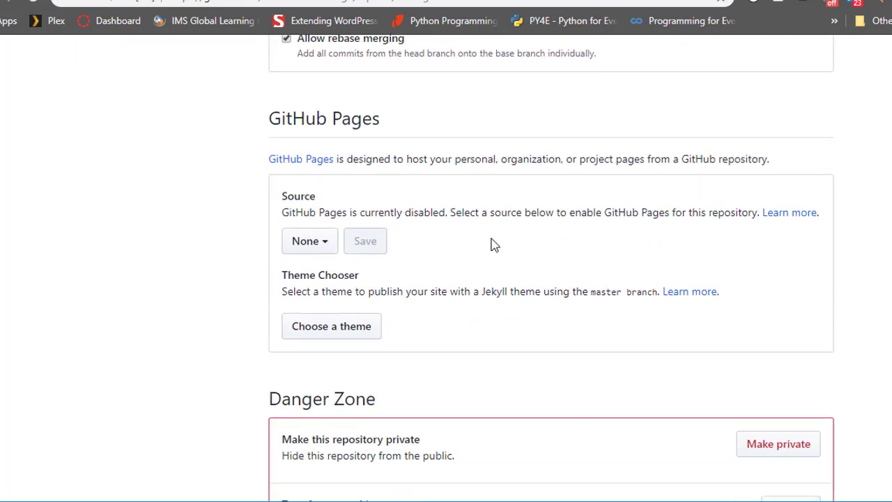
pyautogui.moveTo(270, 106); pyautogui.dragTo(399, 123)
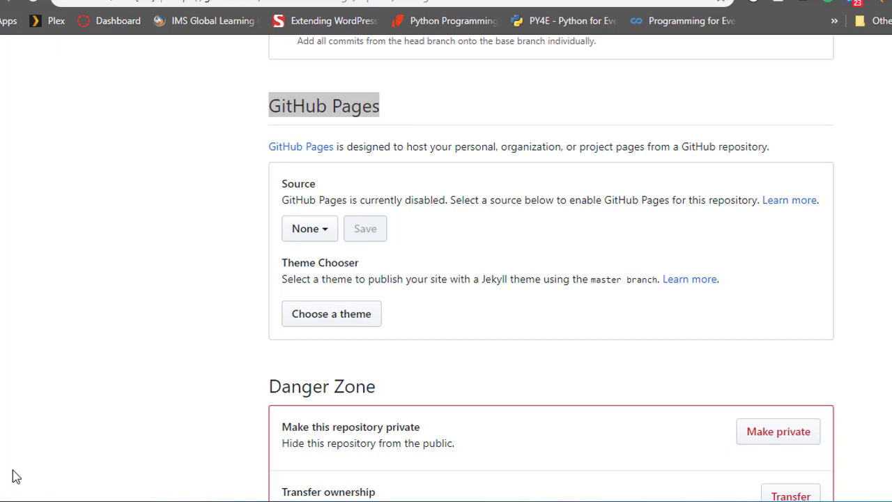
pyautogui.click(481, 161)
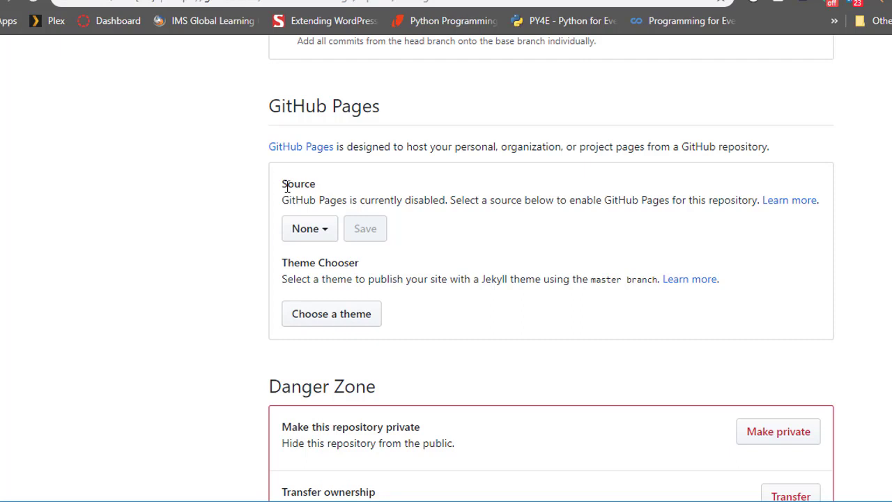
# - Set the GitHub Pages source to the master branch and save it
pyautogui.moveTo(287, 187); pyautogui.dragTo(306, 185)
pyautogui.click(310, 187)
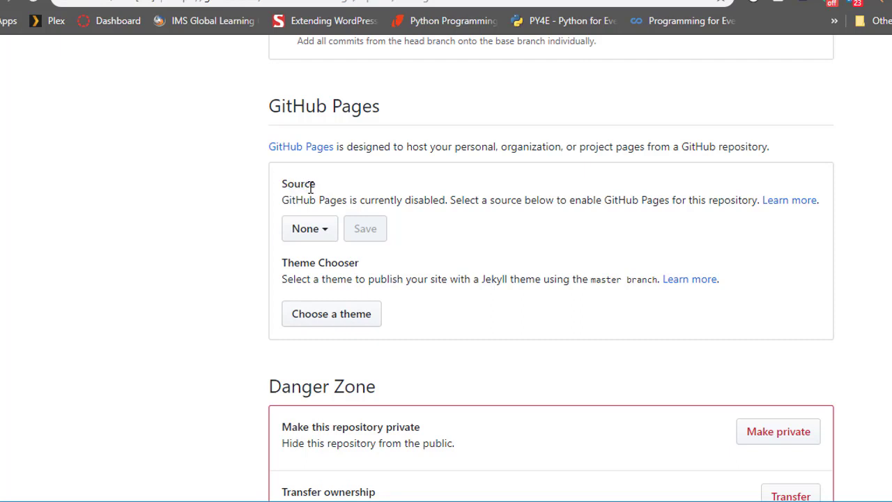
pyautogui.click(330, 236)
pyautogui.click(357, 309)
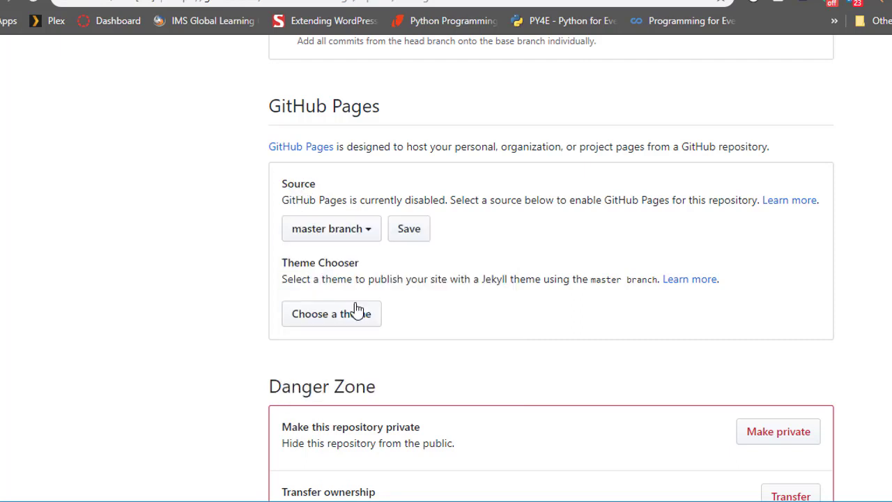
pyautogui.moveTo(282, 185); pyautogui.dragTo(326, 184)
pyautogui.click(378, 192)
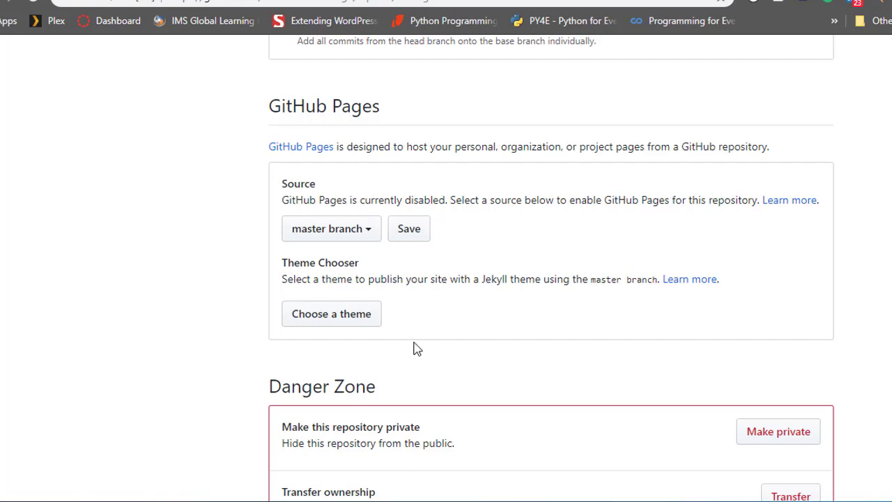
pyautogui.click(414, 232)
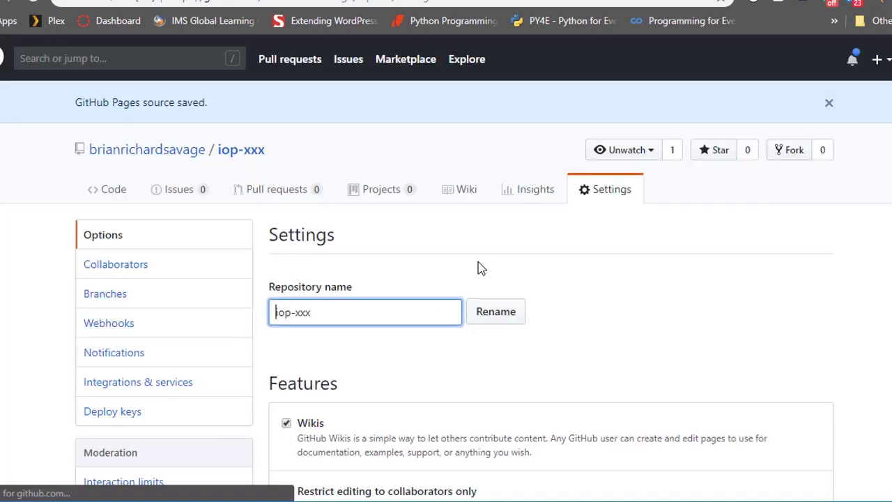
# - Visit the site address given in the GitHub Pages section to check it, and return to the repository settings
pyautogui.scroll(-3, 656, 299)
pyautogui.scroll(-7, 655, 298)
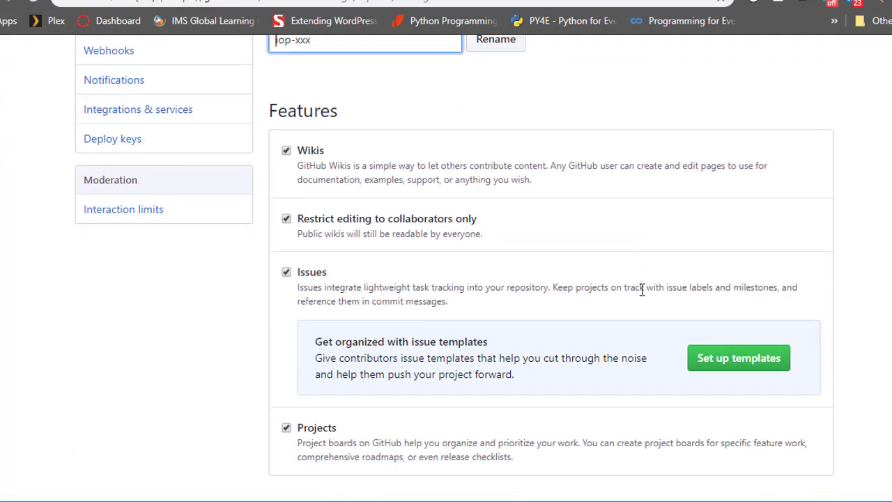
pyautogui.scroll(-5, 621, 288)
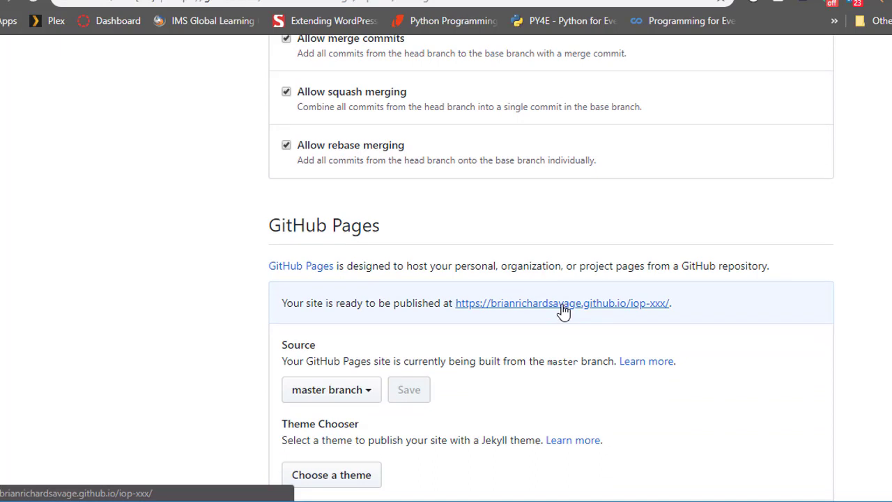
pyautogui.click(563, 304)
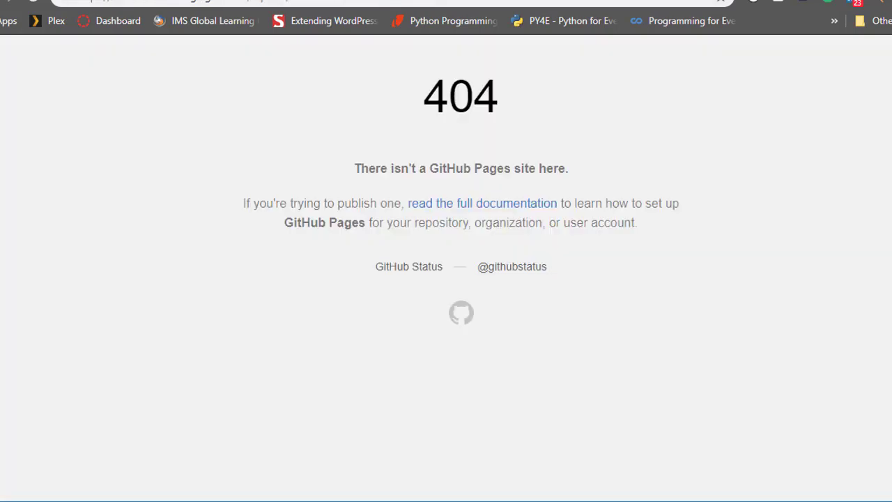
pyautogui.hotkey('alt', 'Left')
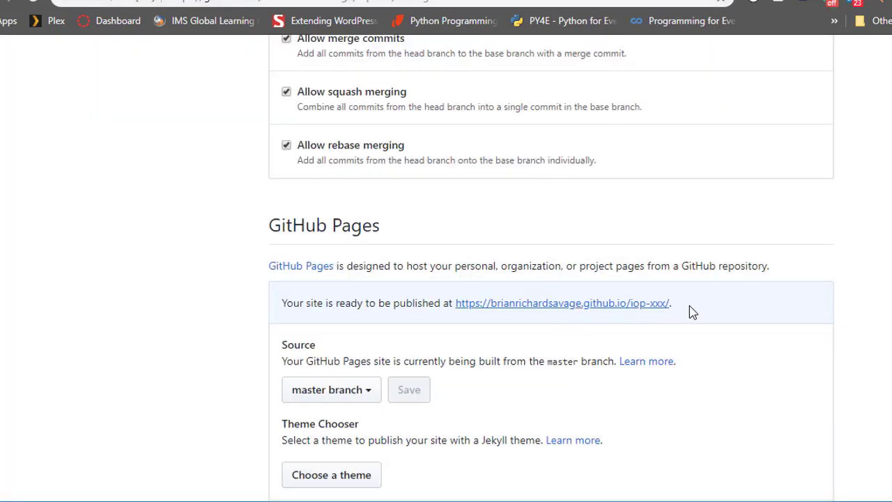
# - Copy the link address of the GitHub Pages site
pyautogui.rightClick(604, 304)
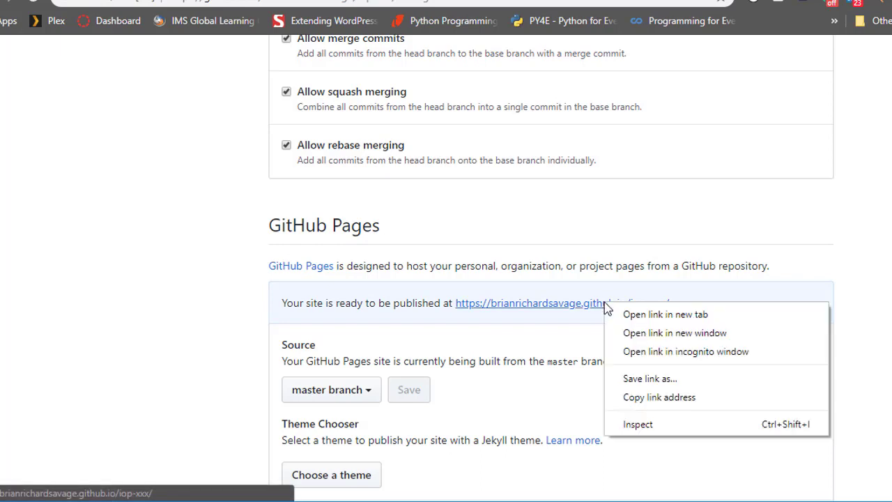
pyautogui.click(678, 398)
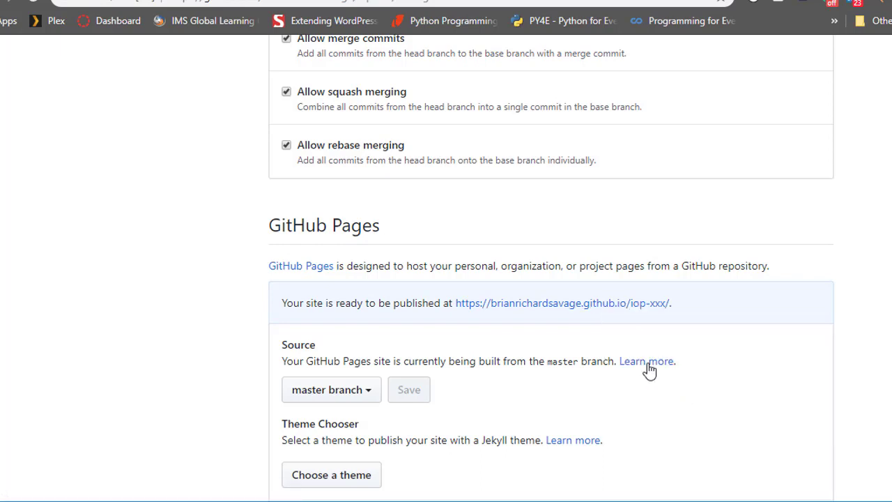
# - Edit the iop-xxx repository's README.md and paste the GitHub Pages link below the description, separated by a blank line
pyautogui.scroll(20, 643, 352)
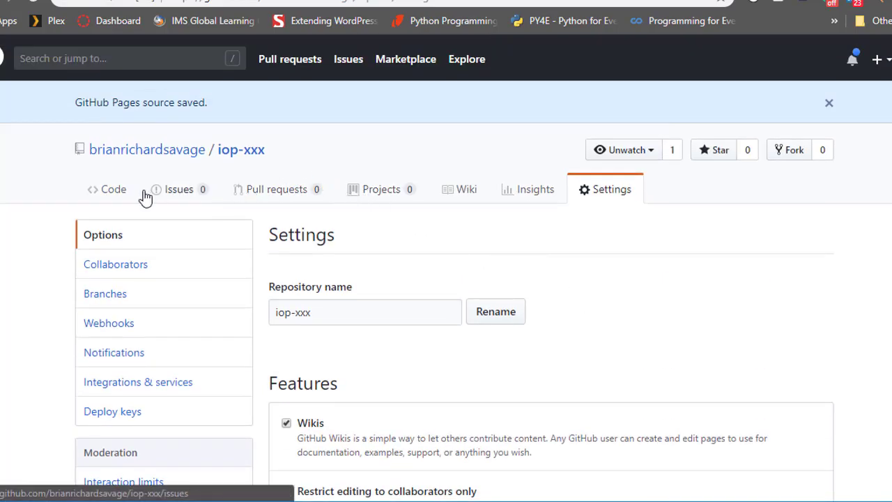
pyautogui.click(108, 193)
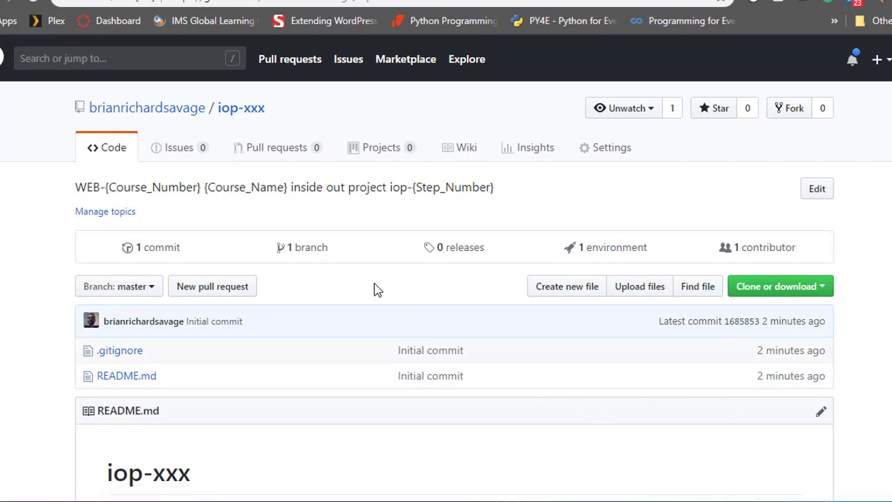
pyautogui.scroll(-3, 374, 289)
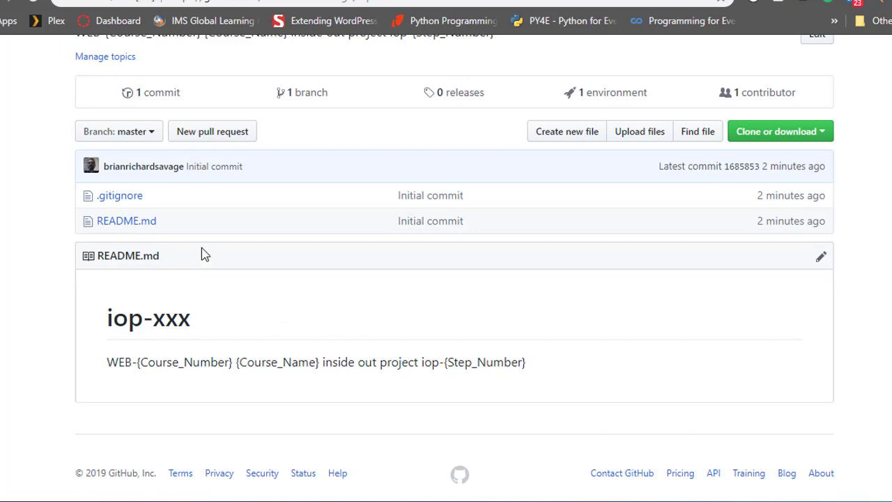
pyautogui.click(137, 228)
pyautogui.scroll(-1, 362, 274)
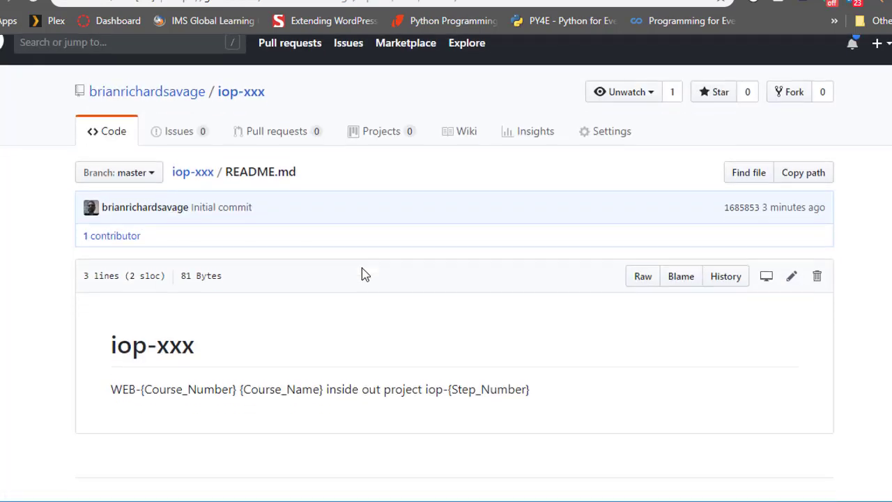
pyautogui.scroll(-2, 362, 268)
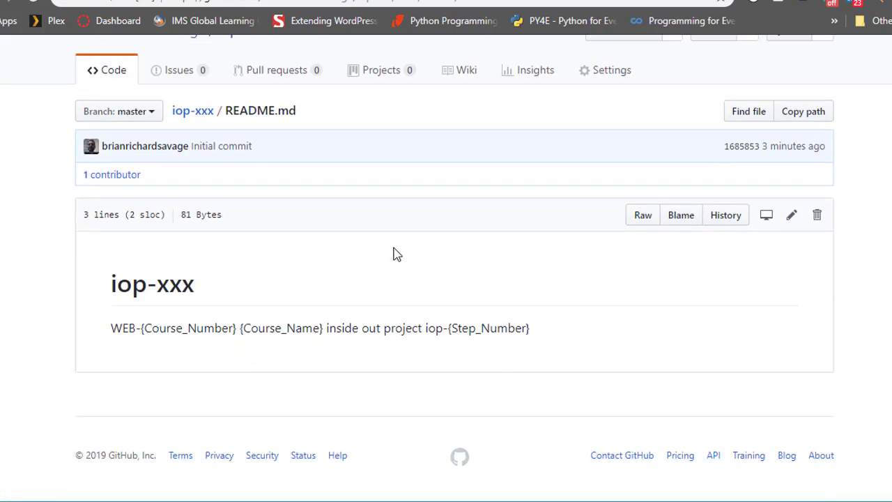
pyautogui.click(792, 218)
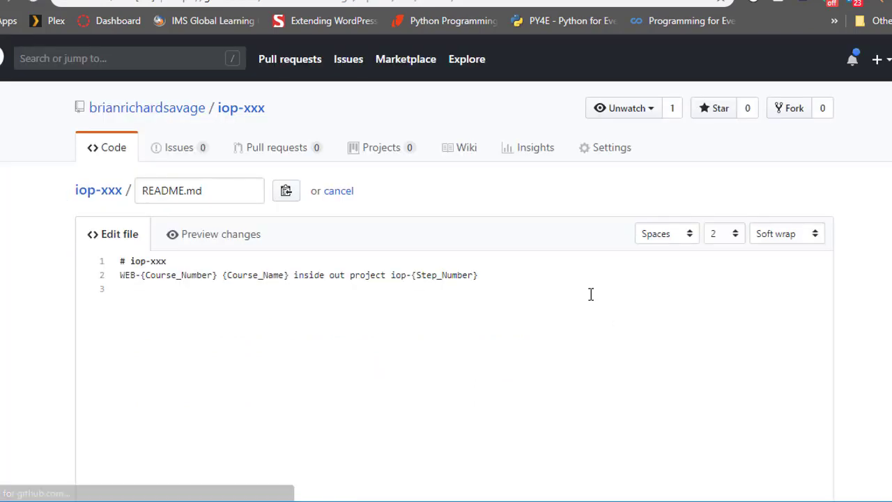
pyautogui.click(579, 280)
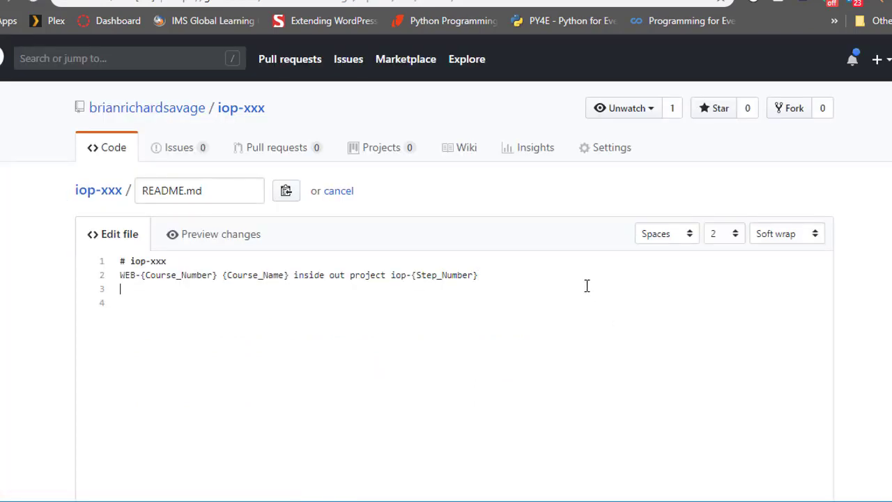
pyautogui.write('https://brianrichardsavage.github.io/iop-xxx/')
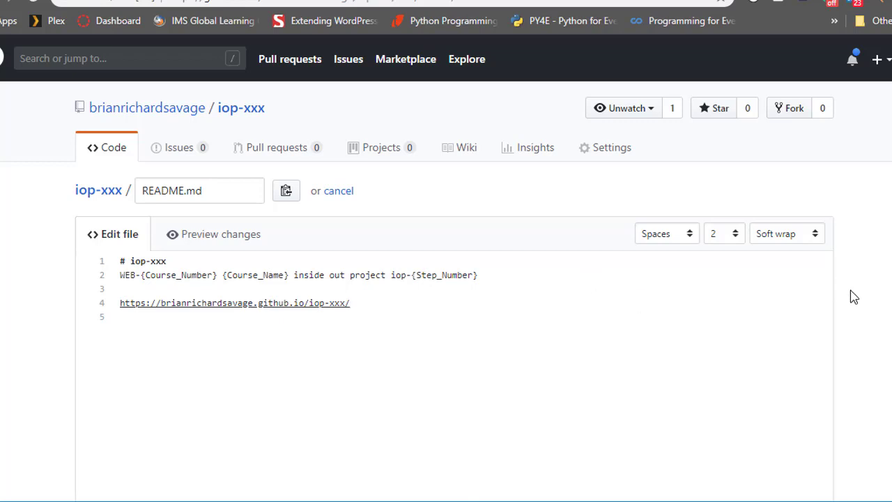
# - Commit the README.md change directly to the master branch with the message "Updated README file with GitHub Pages link"
pyautogui.scroll(-1, 850, 297)
pyautogui.scroll(-2, 849, 292)
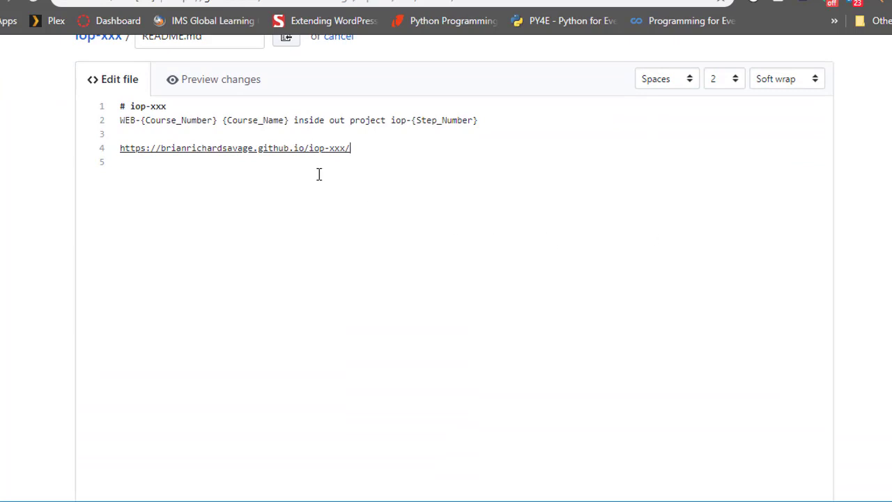
pyautogui.scroll(-7, 857, 307)
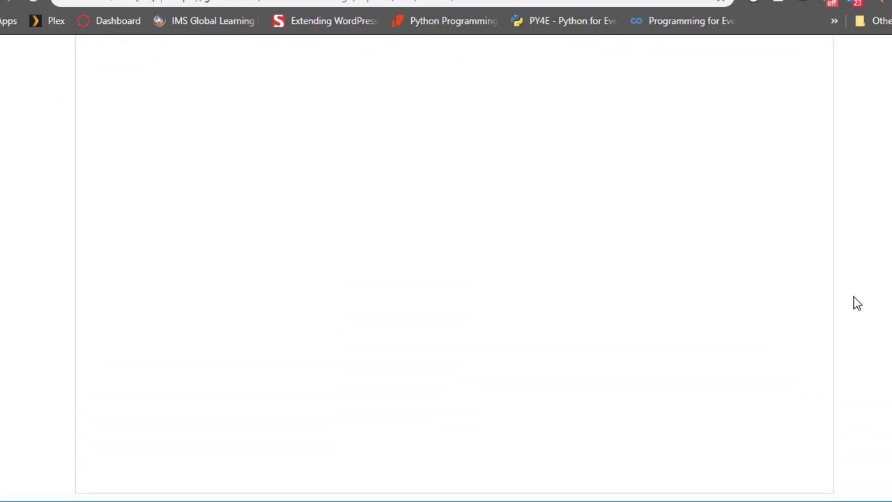
pyautogui.scroll(-2, 856, 300)
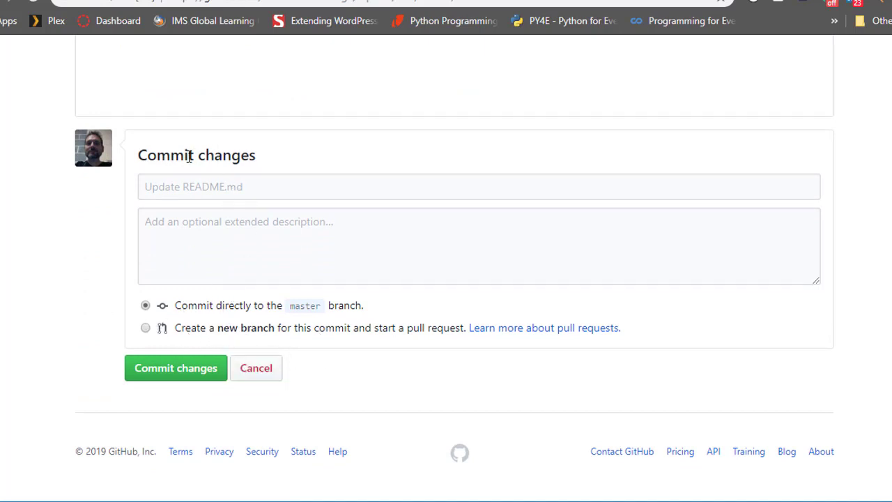
pyautogui.click(209, 190)
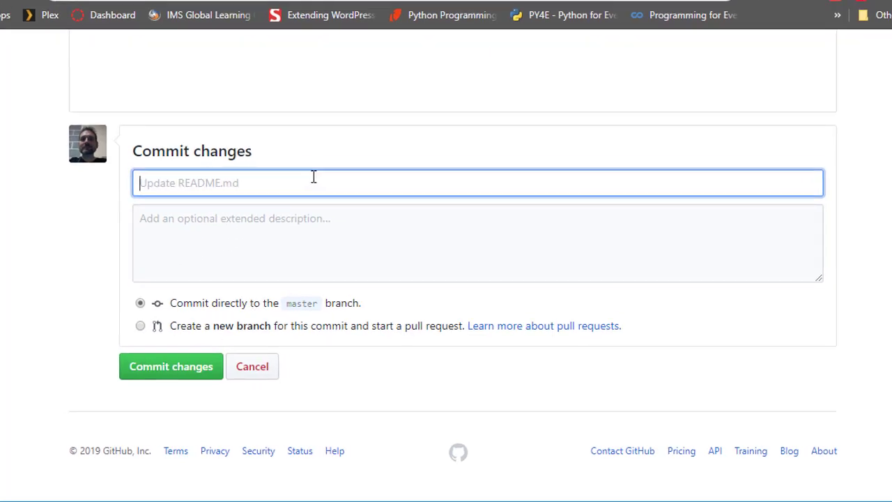
pyautogui.write('Up')
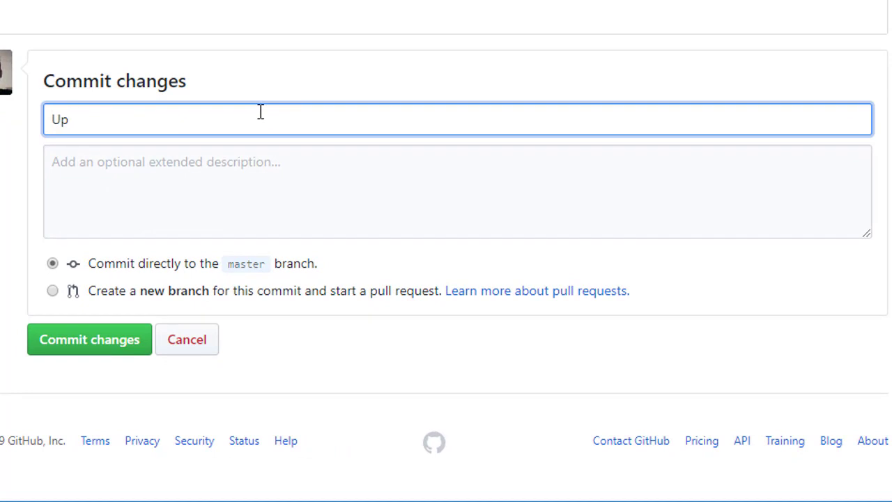
pyautogui.write('dated README fi')
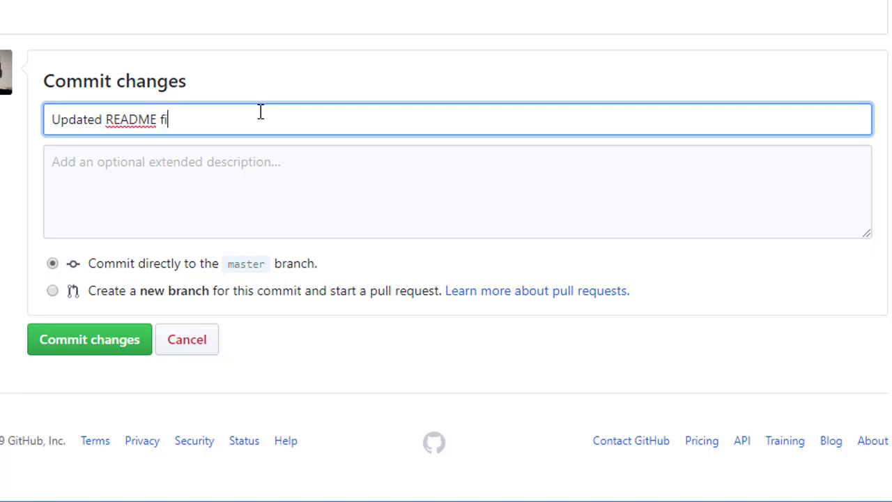
pyautogui.write('le with GitHub Pa')
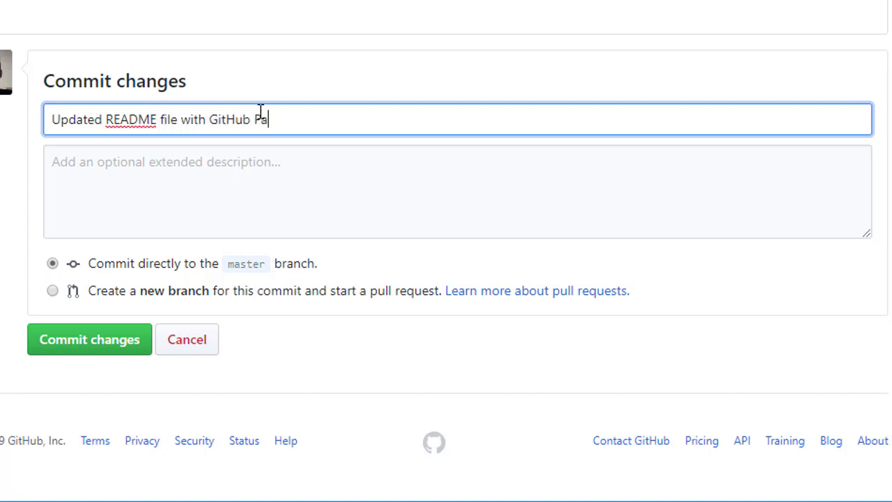
pyautogui.write('ges link')
pyautogui.click(247, 179)
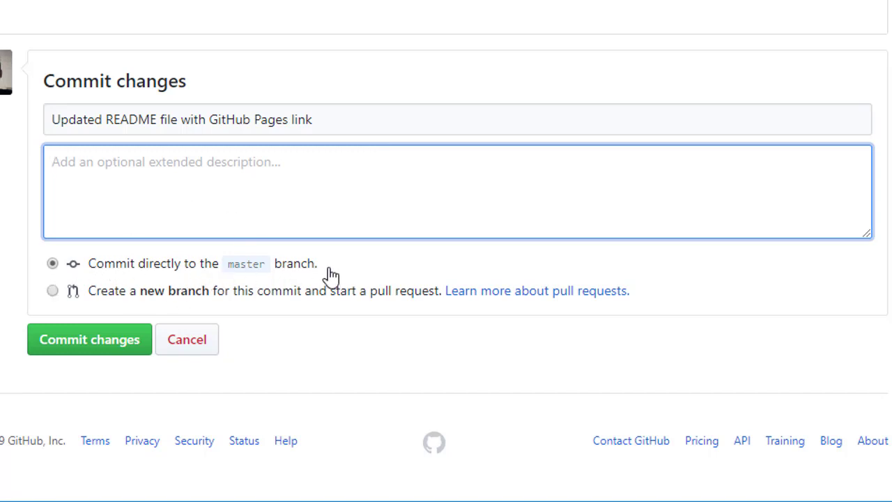
pyautogui.click(88, 344)
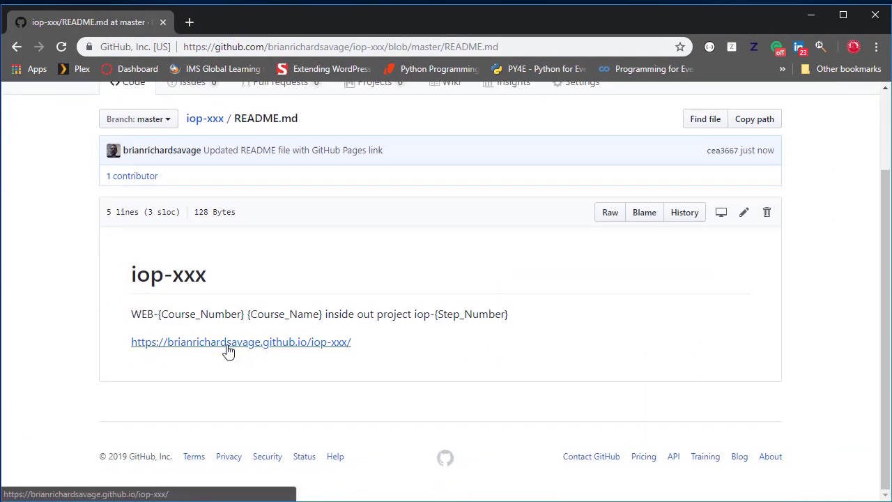
# - Open the GitHub Pages link from the README in a separate tab to check the site, and close that tab
pyautogui.keyDown('ctrl'); pyautogui.click(228, 343); pyautogui.keyUp('ctrl')
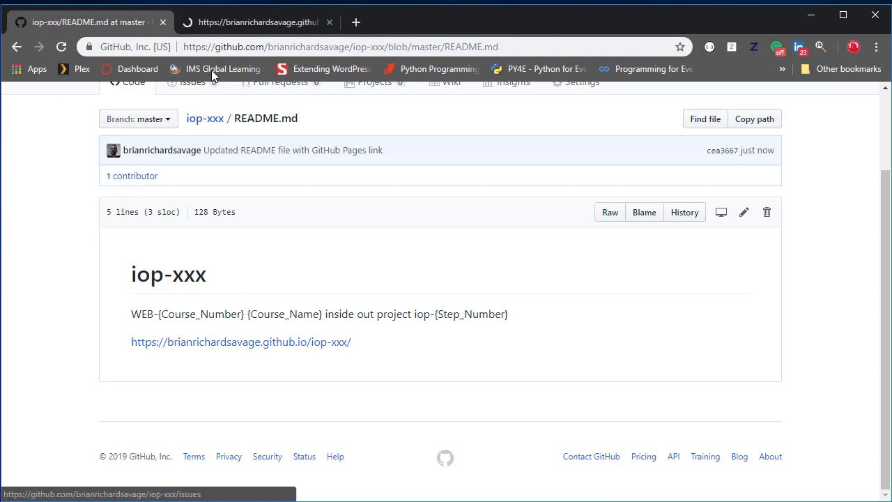
pyautogui.click(263, 23)
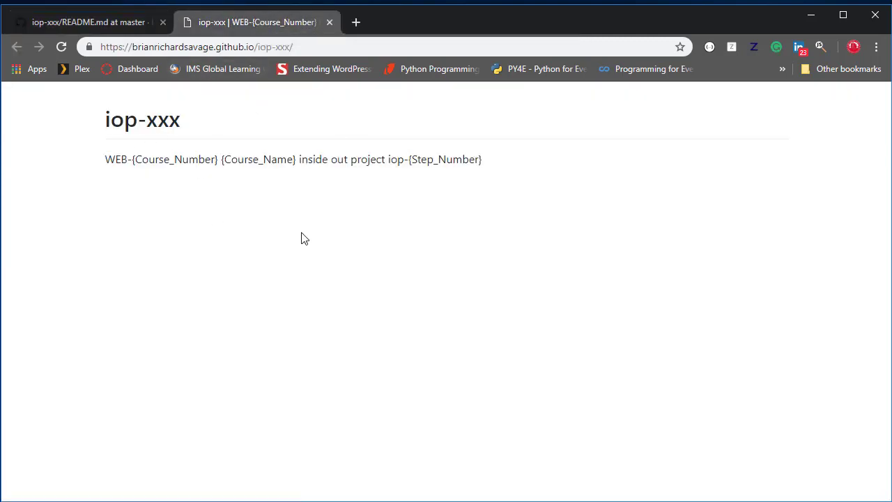
pyautogui.click(330, 23)
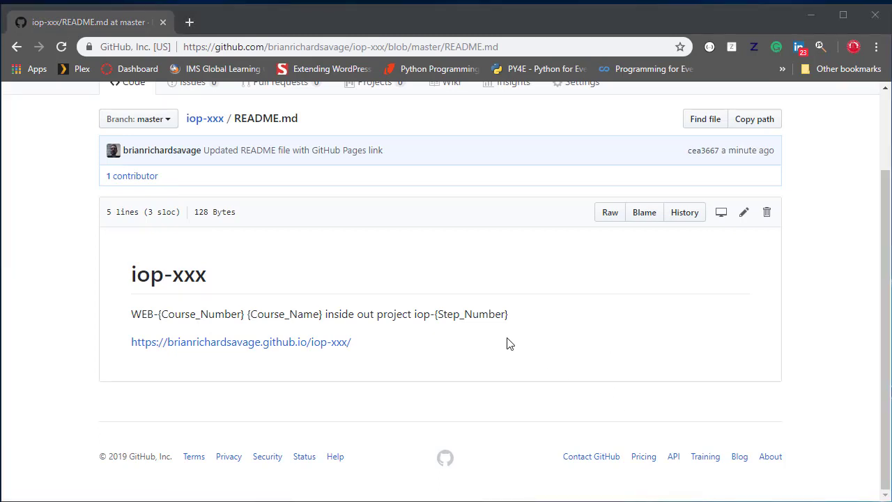
# - Go back to the iop-xxx repository's file list and open the .gitignore file to review its rules
pyautogui.scroll(2, 510, 343)
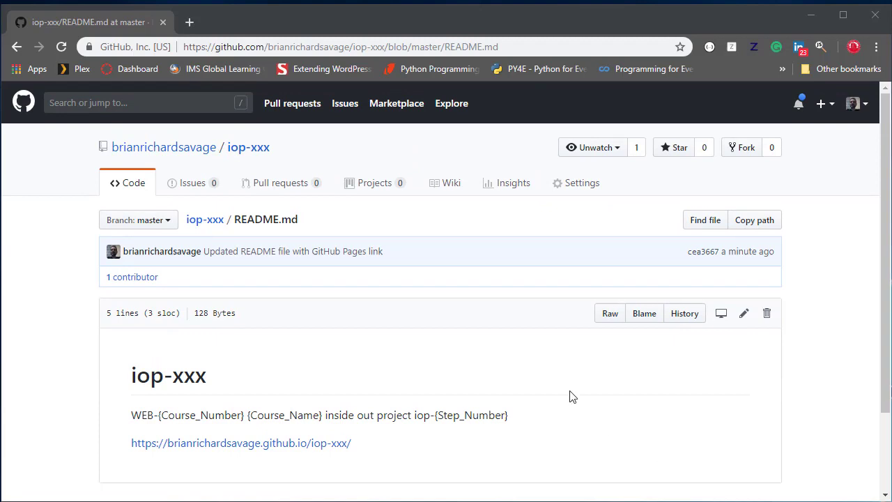
pyautogui.scroll(-2, 412, 352)
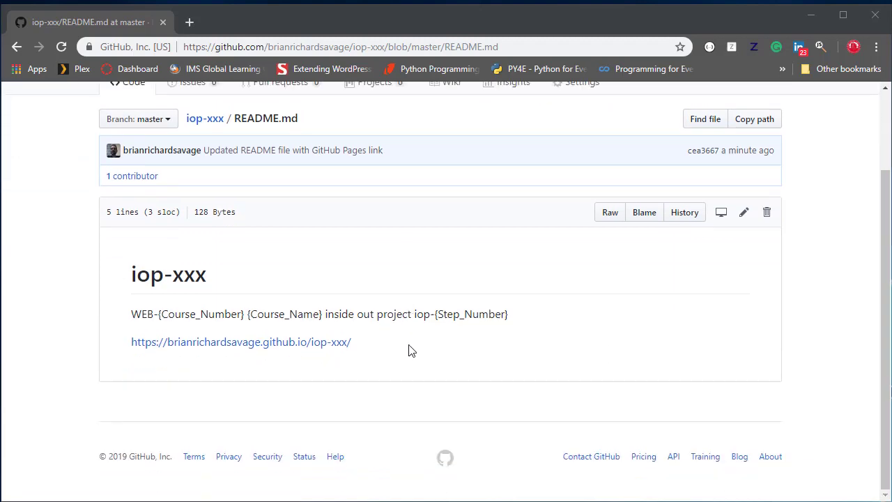
pyautogui.scroll(2, 408, 346)
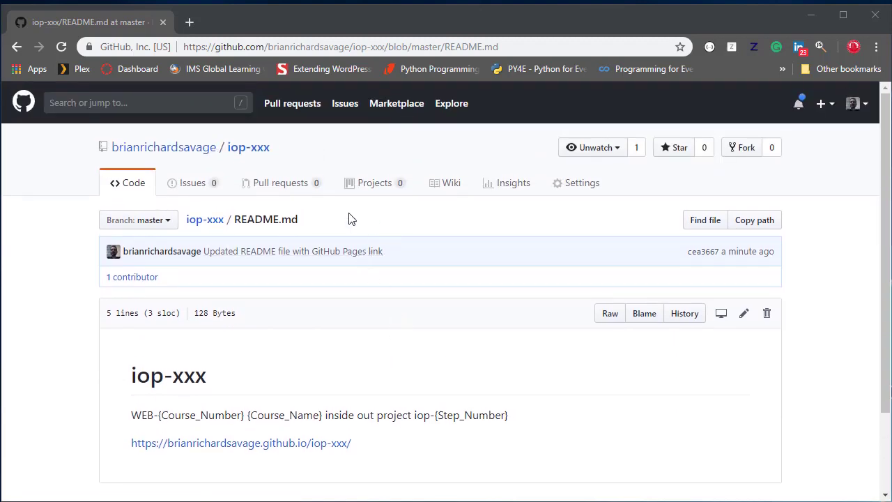
pyautogui.click(209, 220)
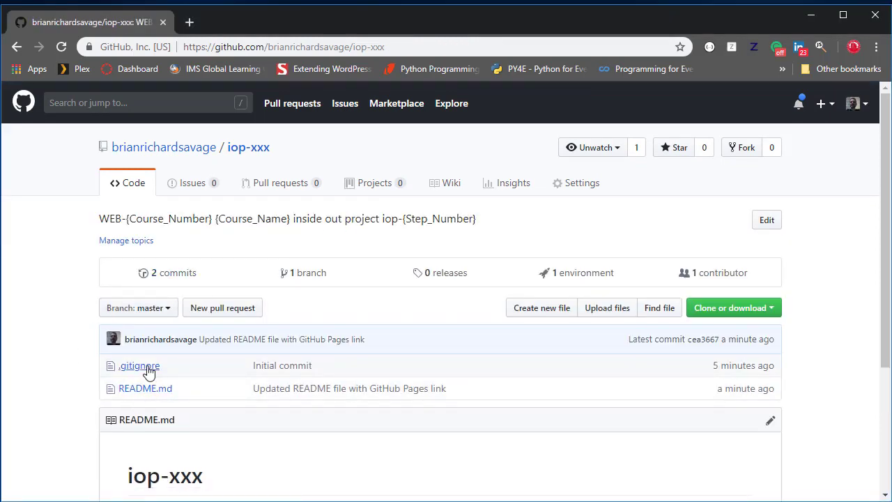
pyautogui.click(142, 366)
pyautogui.scroll(-2, 468, 324)
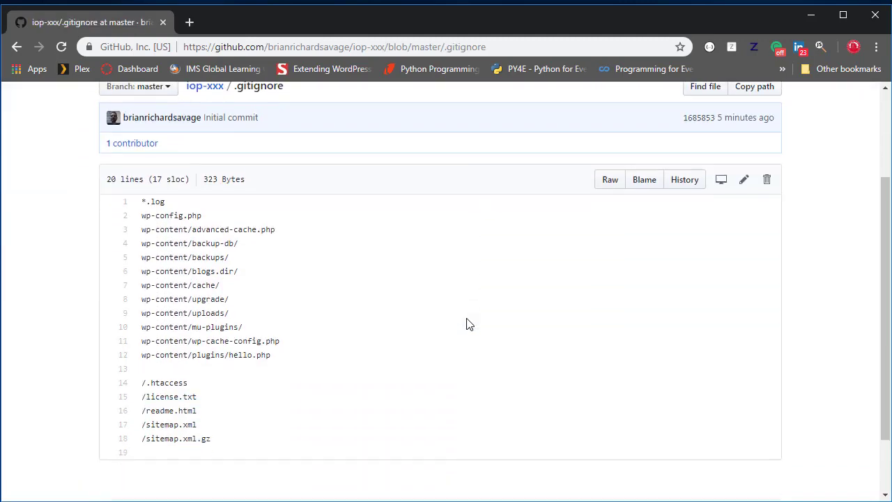
pyautogui.scroll(-1, 469, 324)
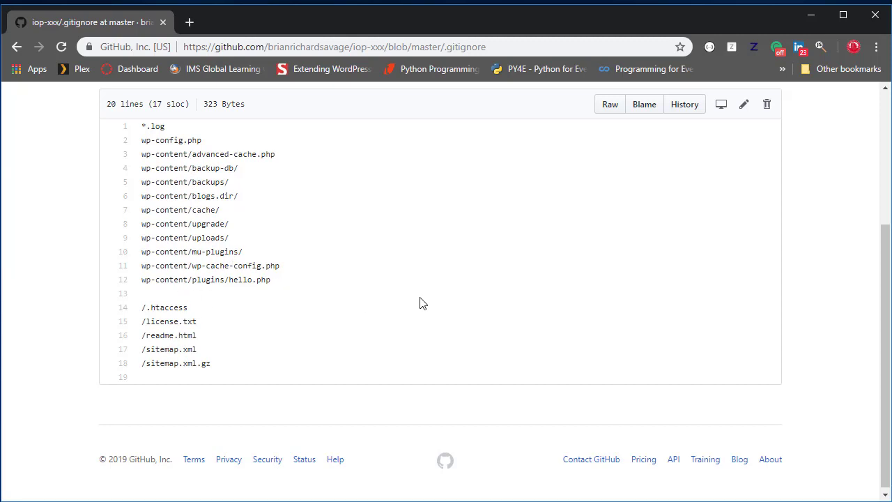
pyautogui.scroll(1, 420, 303)
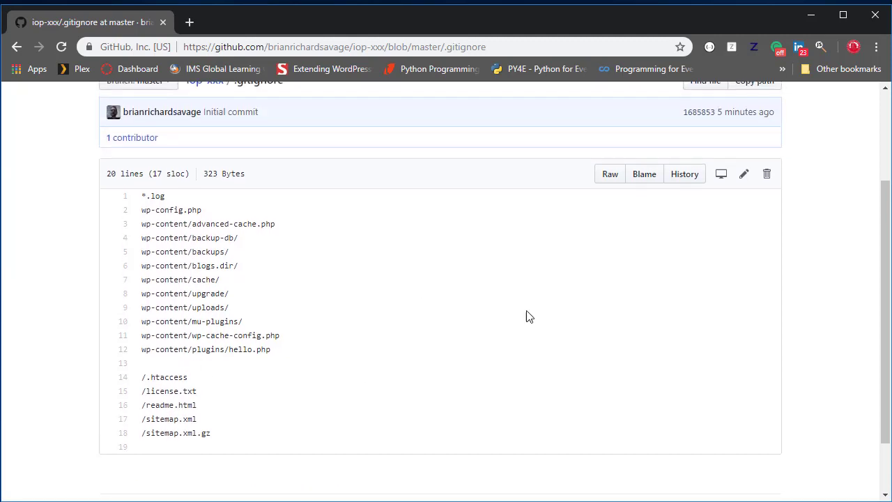
# - Edit .gitignore and paste the copied ignore rules, including the Dreamweaver and Atom FTP Remote sections, at its end
pyautogui.click(744, 176)
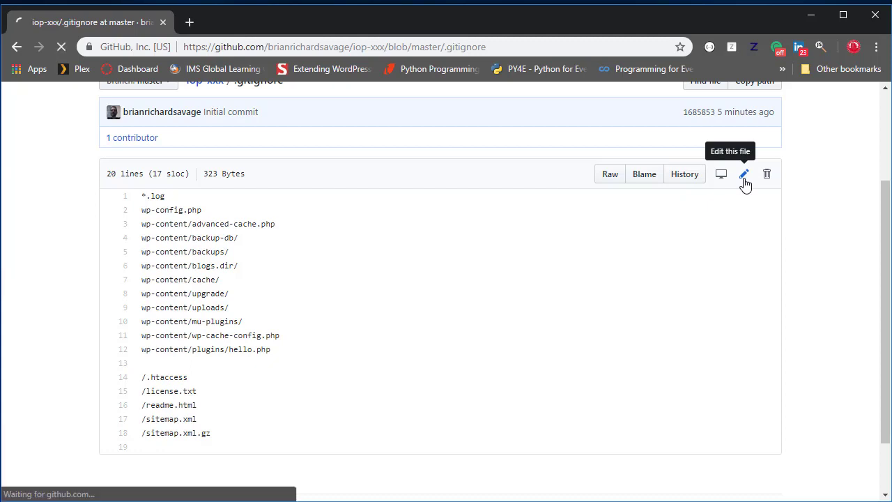
pyautogui.scroll(-3, 517, 327)
pyautogui.scroll(-1, 517, 327)
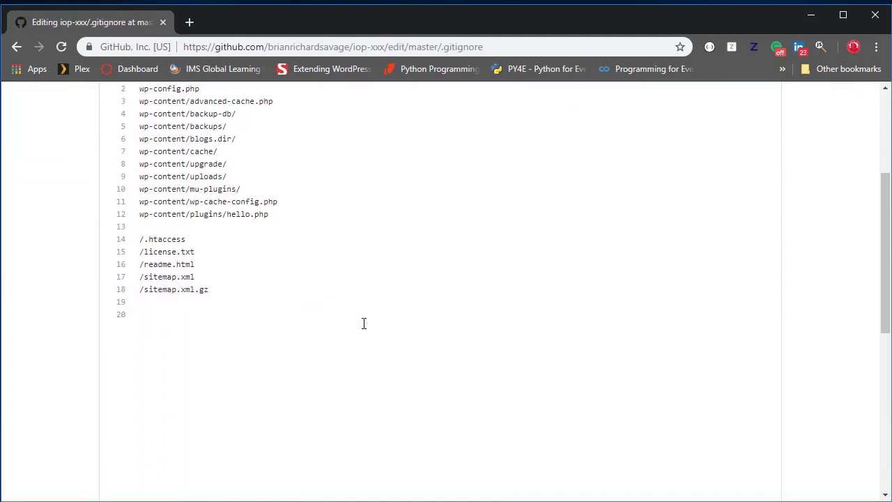
pyautogui.write('/.htaccess /license.txt /readme.html /sitemap.xml /sitemap.xml.gz   # DW Dreamweaver added files _notes _compareTemp configs/ dwsync.xml dw_php_codehinting.config *.mno   # Atom FTP Remote .ftpconfig .ftpignore *.ftpconfig *.ftpignore')
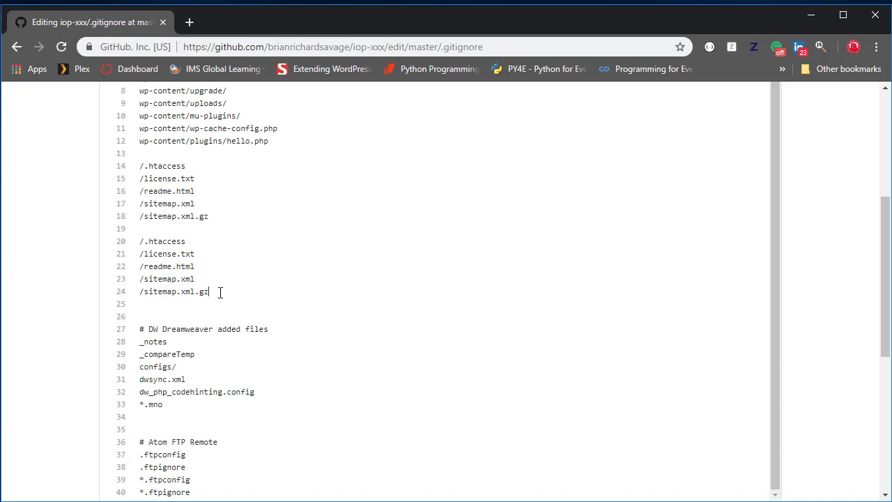
# - Delete the duplicated /.htaccess to /sitemap.xml.gz lines and the extra blank lines above the "# DW Dreamweaver added files" section
pyautogui.moveTo(220, 293); pyautogui.dragTo(129, 244)
pyautogui.press('BackSpace')
pyautogui.press('BackSpace')
pyautogui.press('BackSpace')
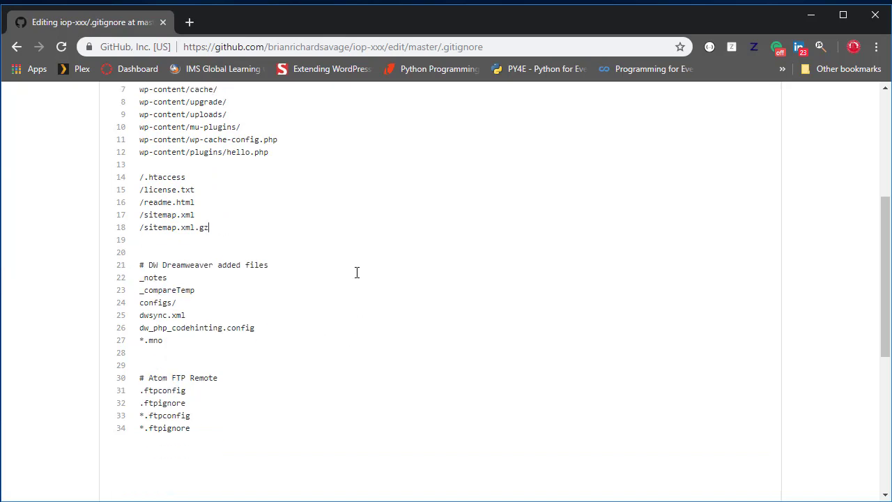
pyautogui.press('BackSpace')
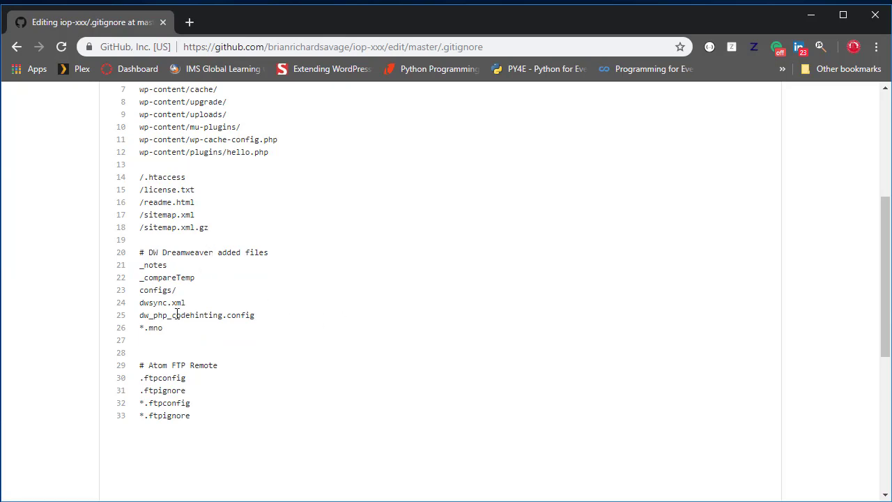
pyautogui.moveTo(146, 252); pyautogui.dragTo(283, 255)
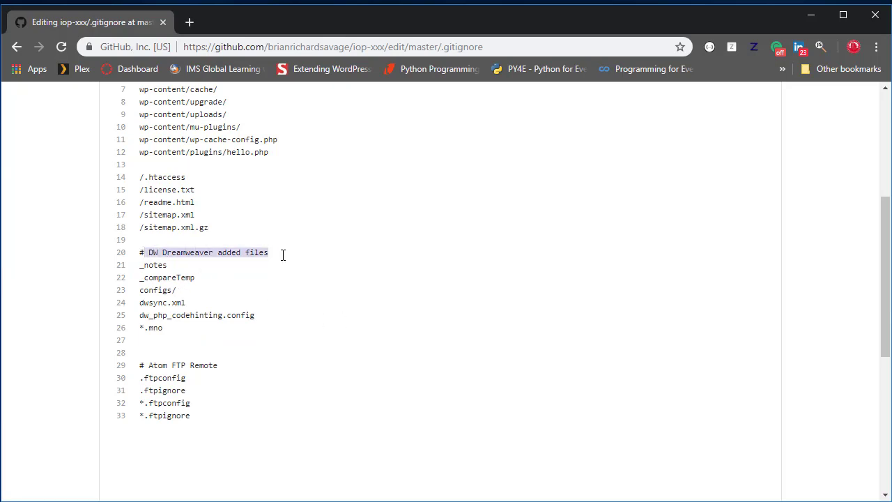
pyautogui.moveTo(145, 364); pyautogui.dragTo(223, 368)
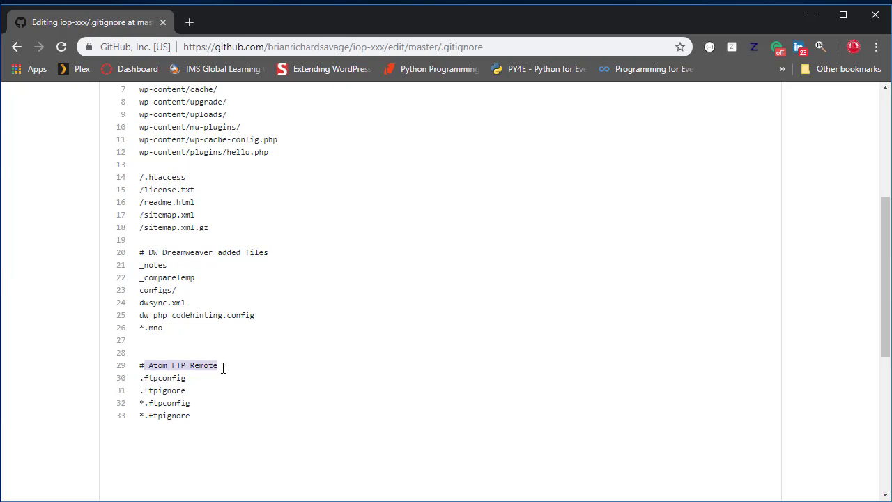
pyautogui.click(267, 345)
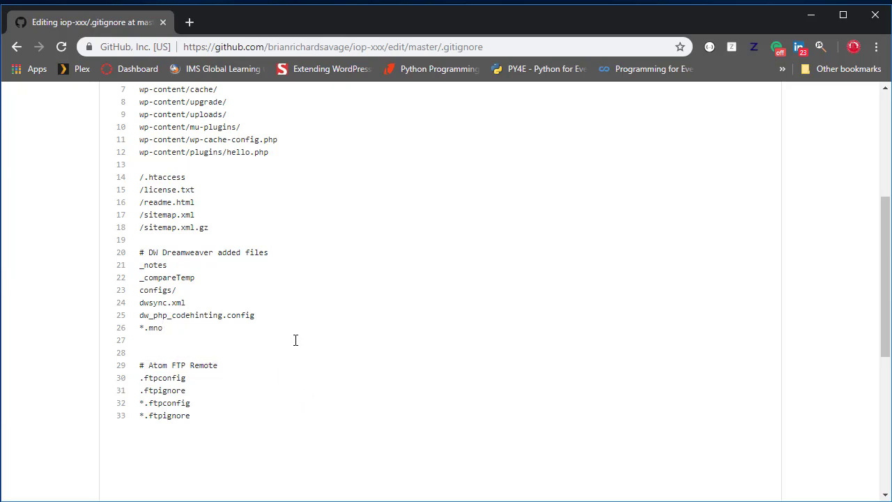
# - Delete the extra blank line above the "# Atom FTP Remote" section and review the full list of ignore rules
pyautogui.press('BackSpace')
pyautogui.scroll(-1, 260, 343)
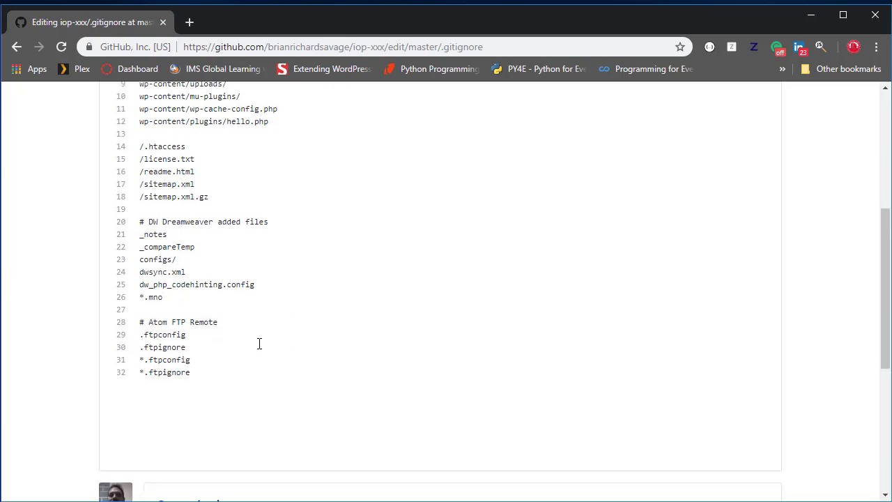
pyautogui.moveTo(206, 333); pyautogui.dragTo(160, 293)
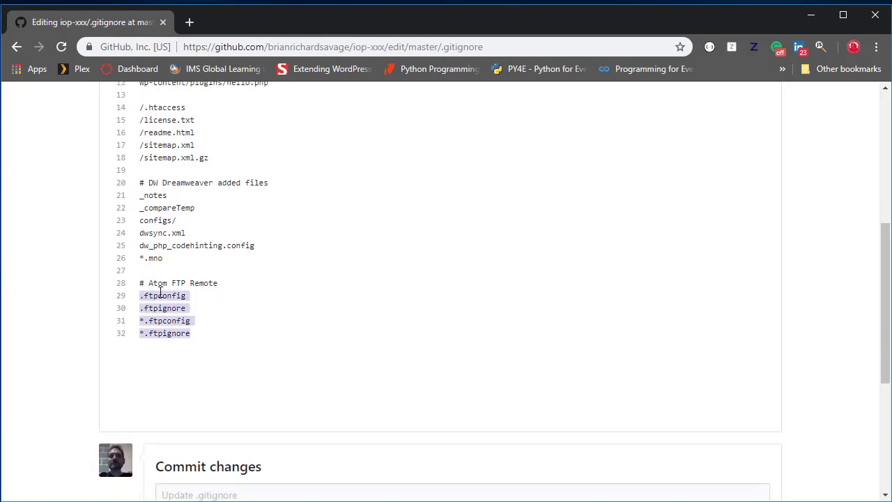
pyautogui.click(195, 227)
pyautogui.scroll(2, 310, 279)
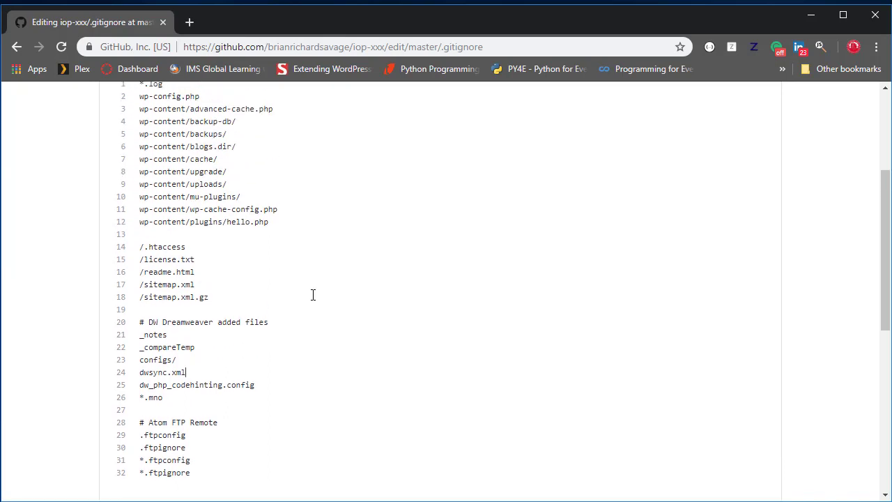
pyautogui.scroll(1, 313, 295)
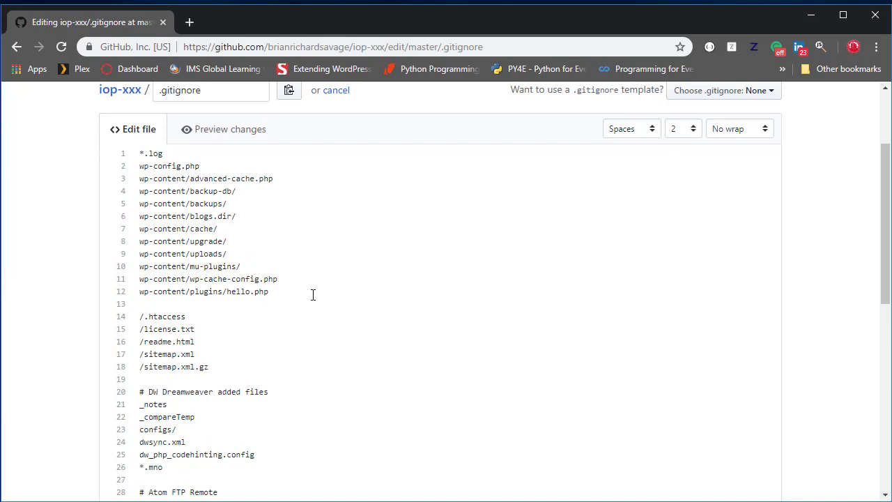
# - Commit the .gitignore edit directly to the master branch with the message "Added IDE/Tex Editor ignore files and folders"
pyautogui.scroll(-3, 313, 295)
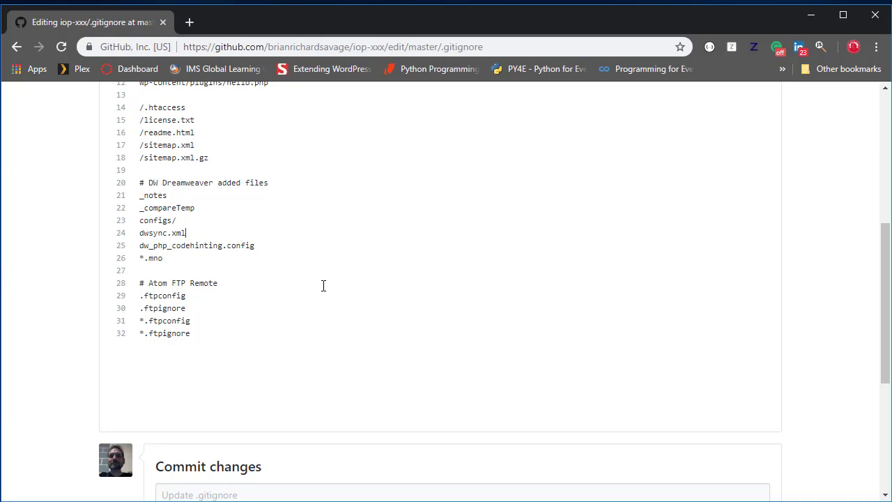
pyautogui.scroll(-4, 323, 286)
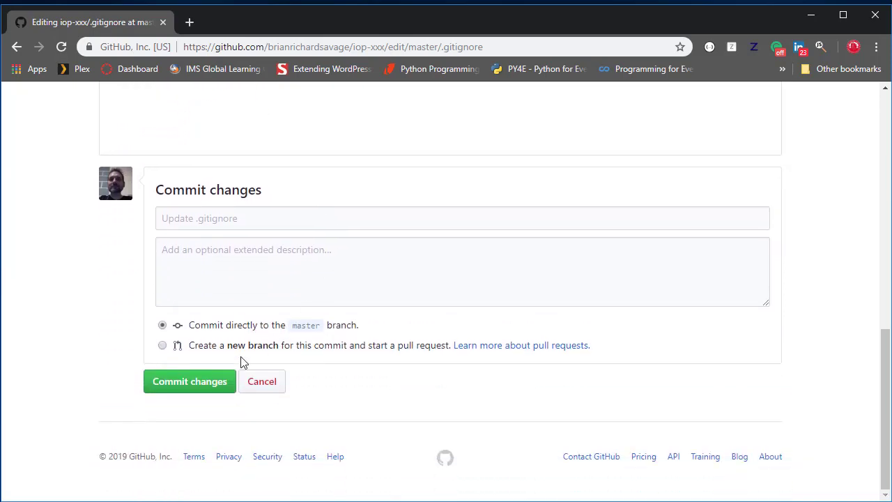
pyautogui.click(305, 223)
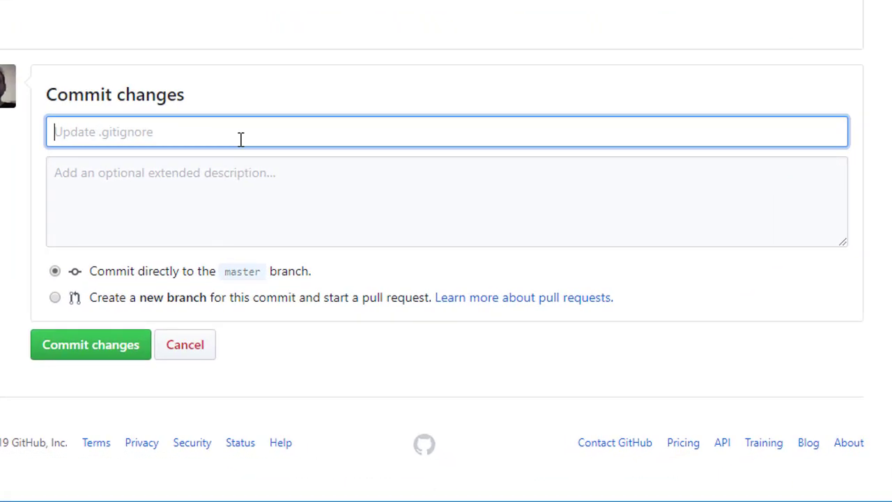
pyautogui.write('Added')
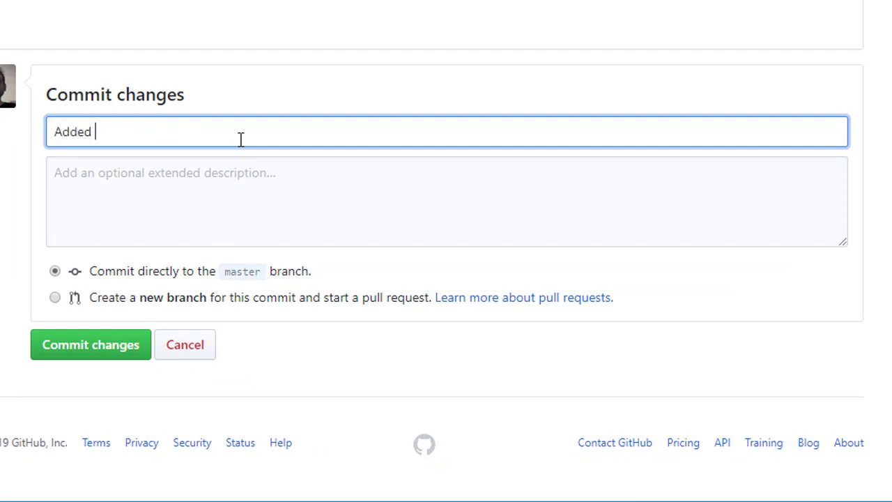
pyautogui.write(' IDE/Tex Editor')
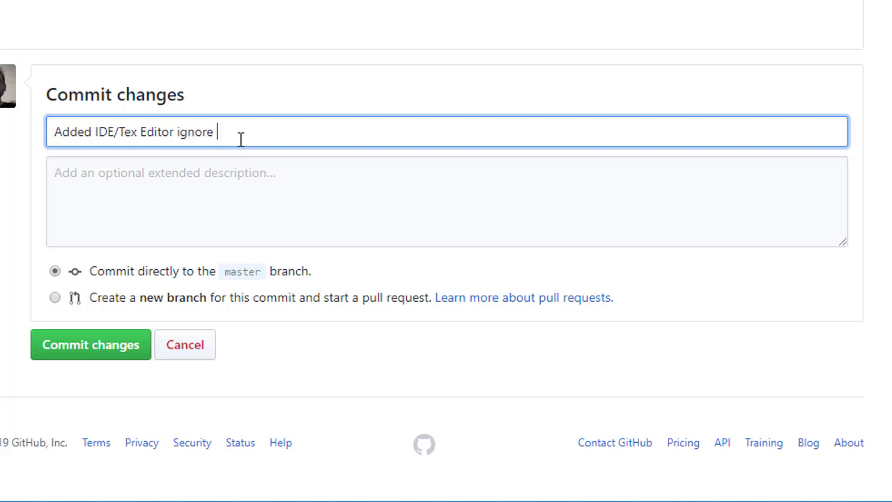
pyautogui.write('ignore files and folders')
pyautogui.click(96, 345)
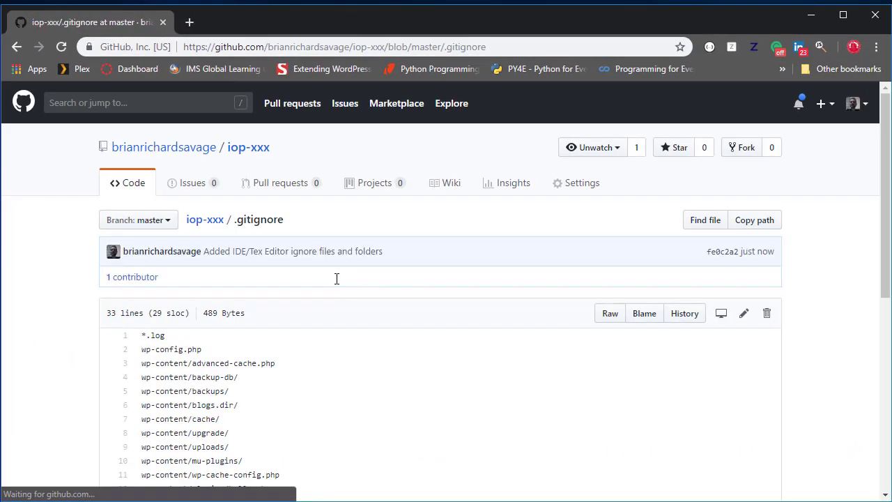
# - Review the committed .gitignore rules and return to the iop-xxx repository's main page to check its files and README
pyautogui.scroll(-6, 403, 366)
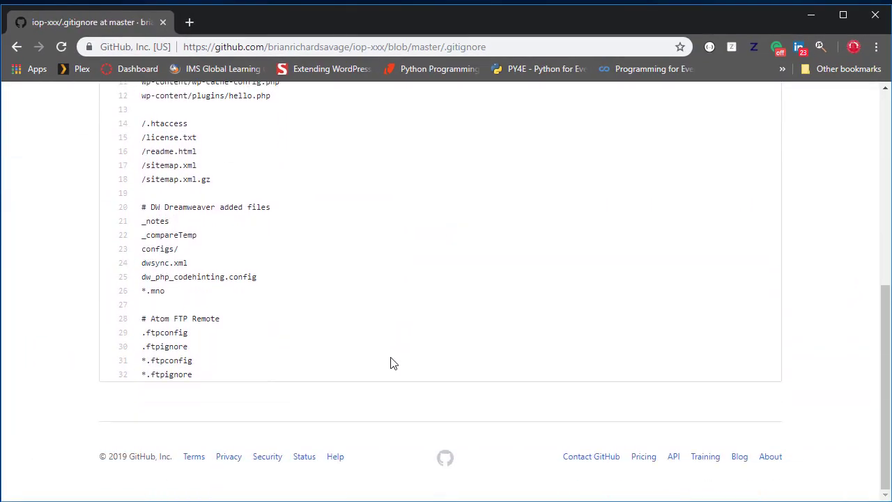
pyautogui.scroll(6, 393, 363)
pyautogui.scroll(1, 394, 363)
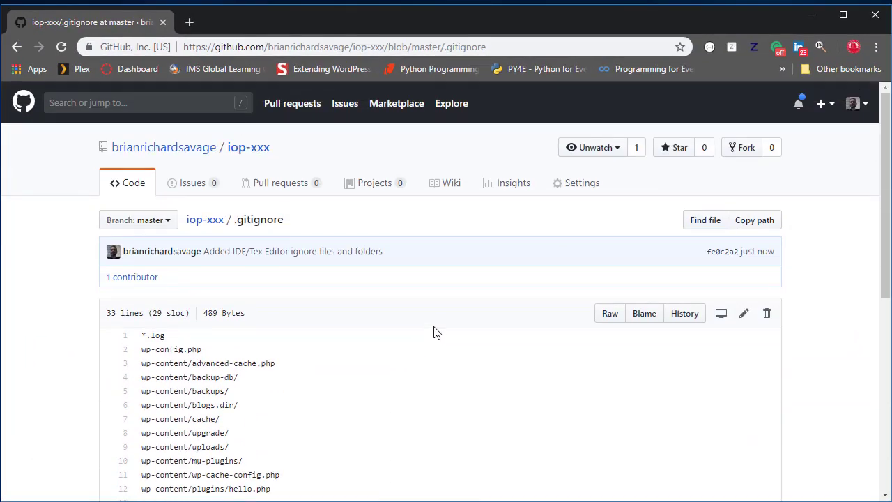
pyautogui.click(205, 221)
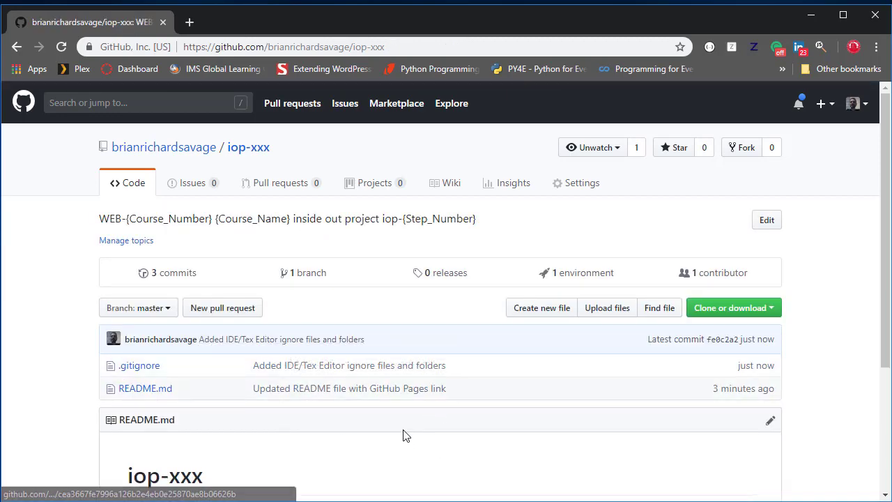
pyautogui.scroll(-2, 397, 435)
pyautogui.scroll(2, 391, 435)
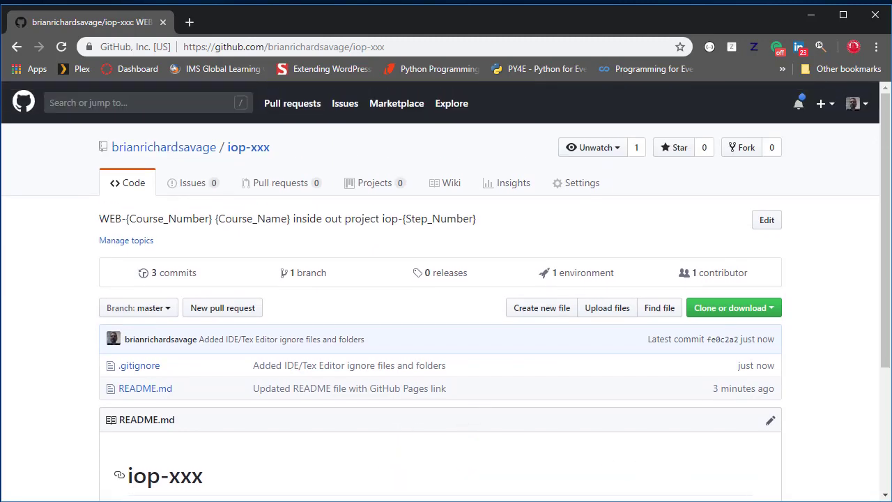